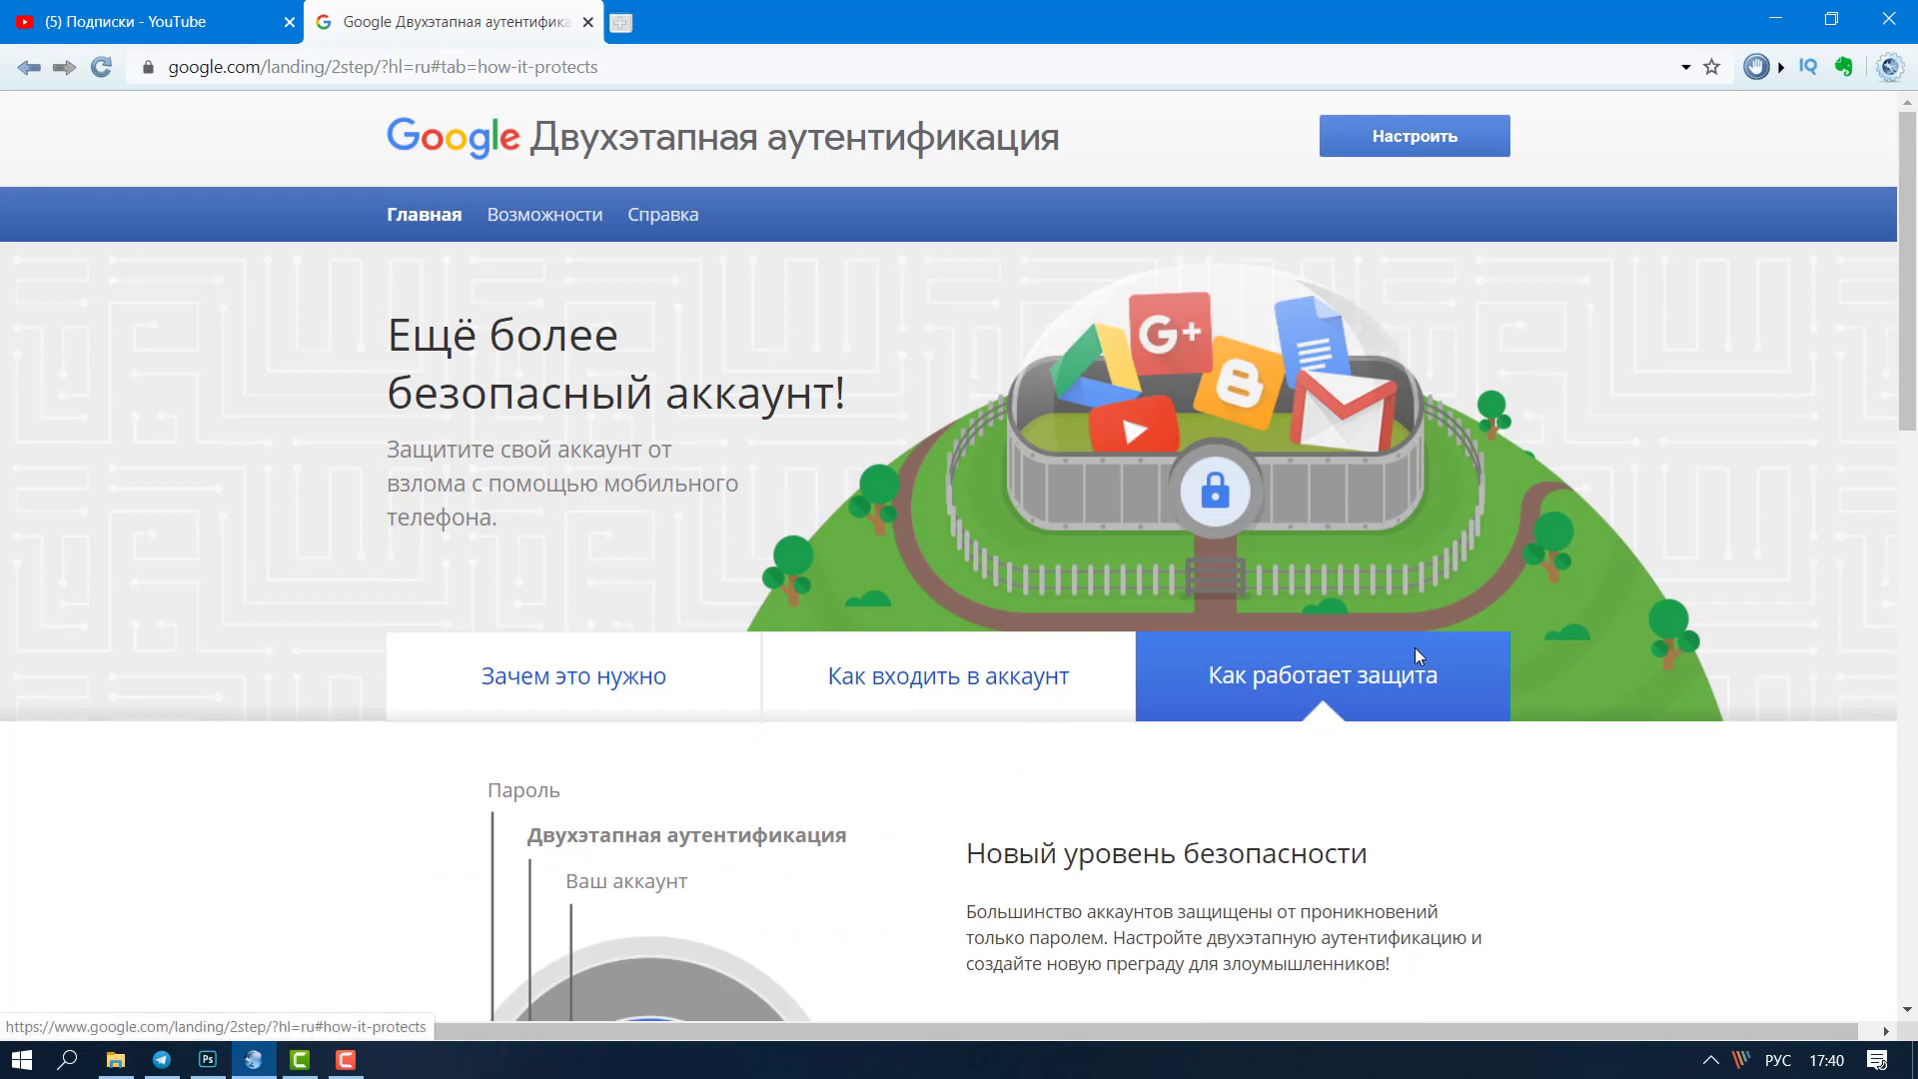
- Scroll through the two-step verification protection overview
scroll(1415, 647, "down", 2)
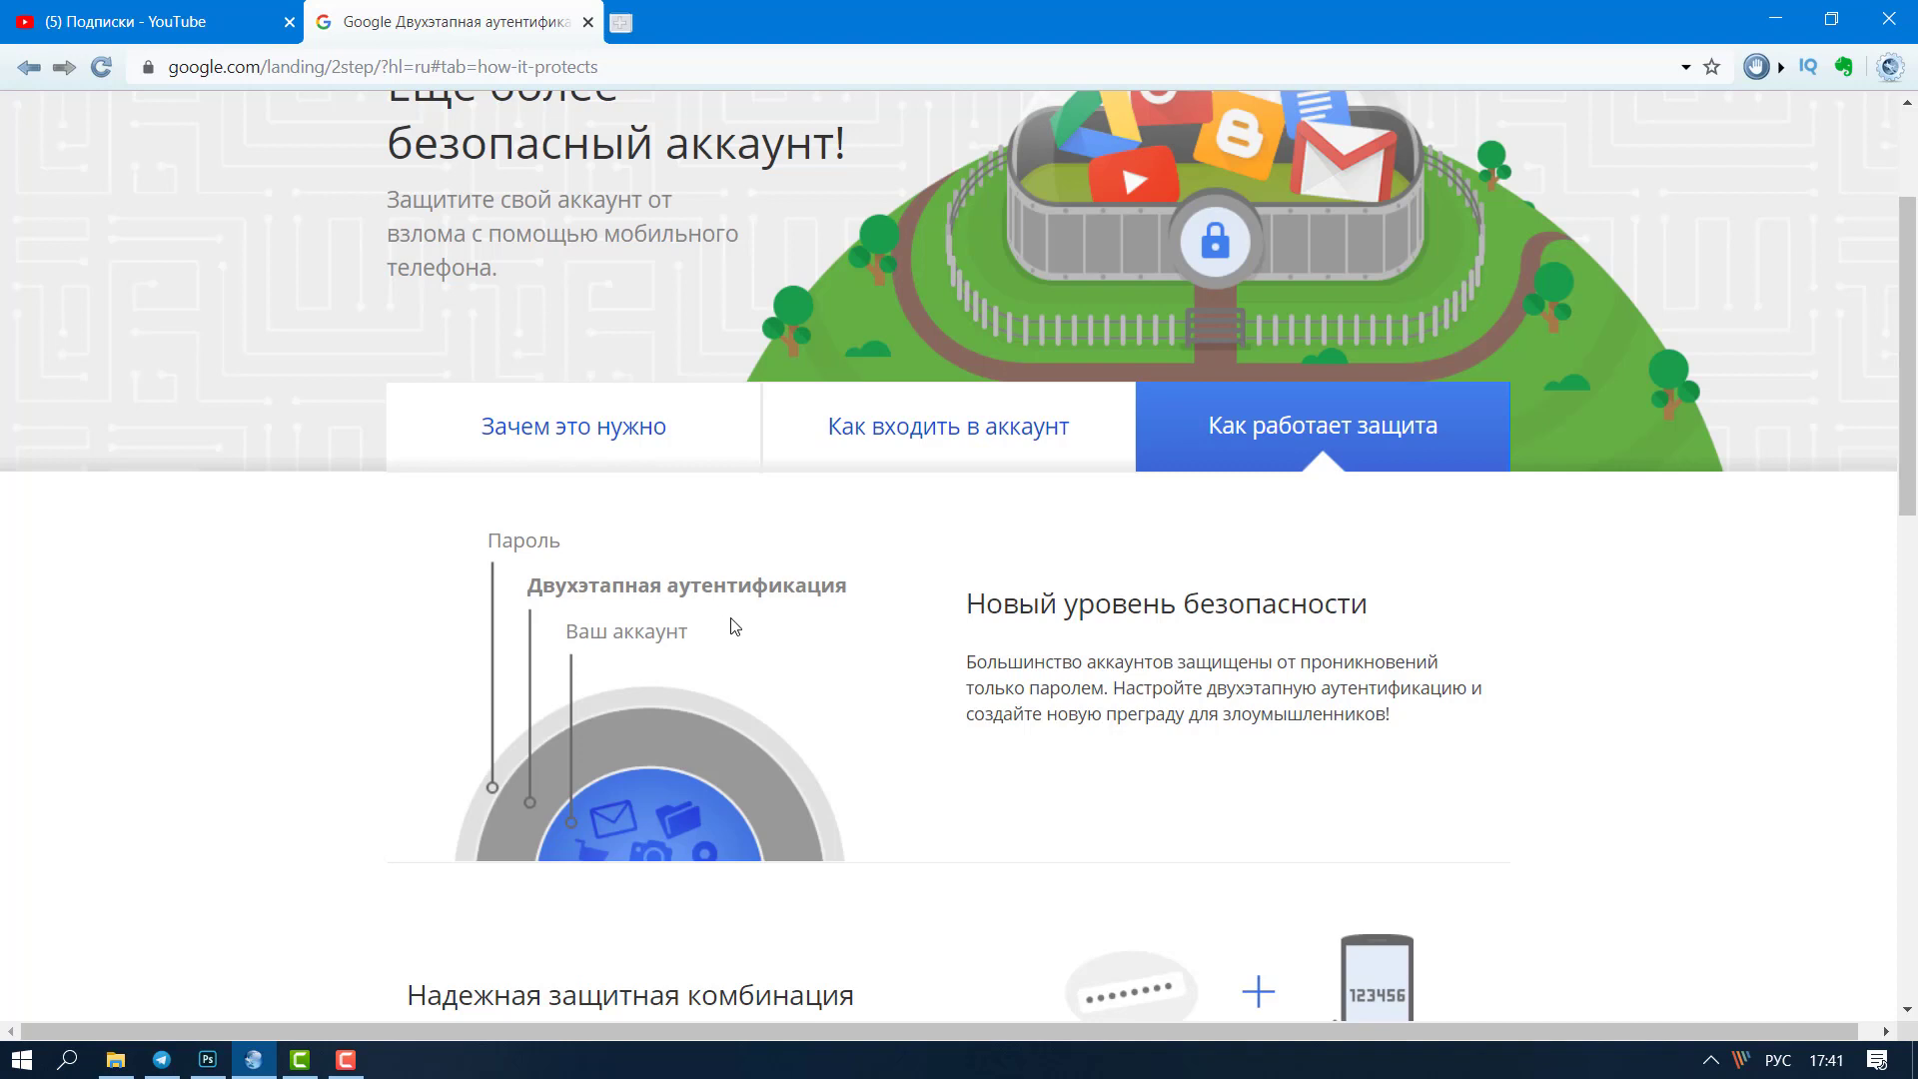
scroll(899, 640, "down", 2)
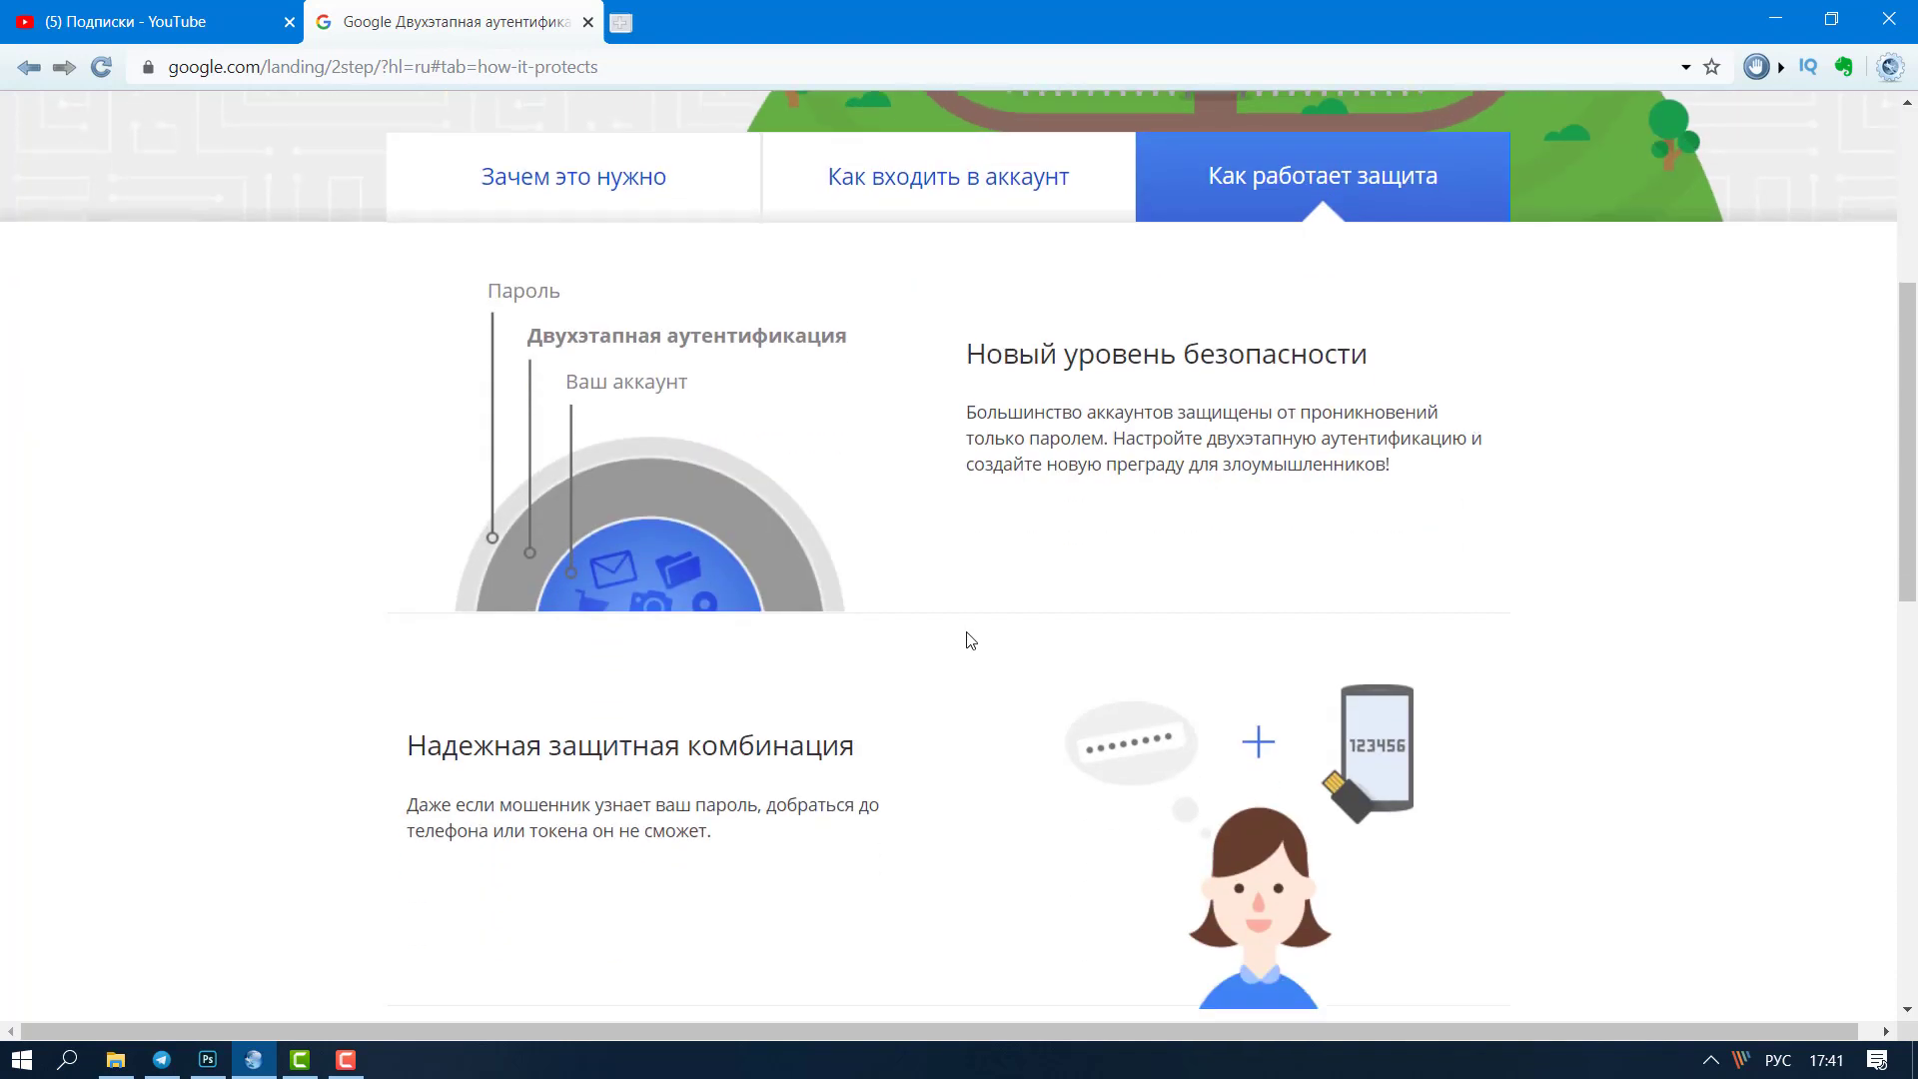
scroll(966, 640, "down", 1)
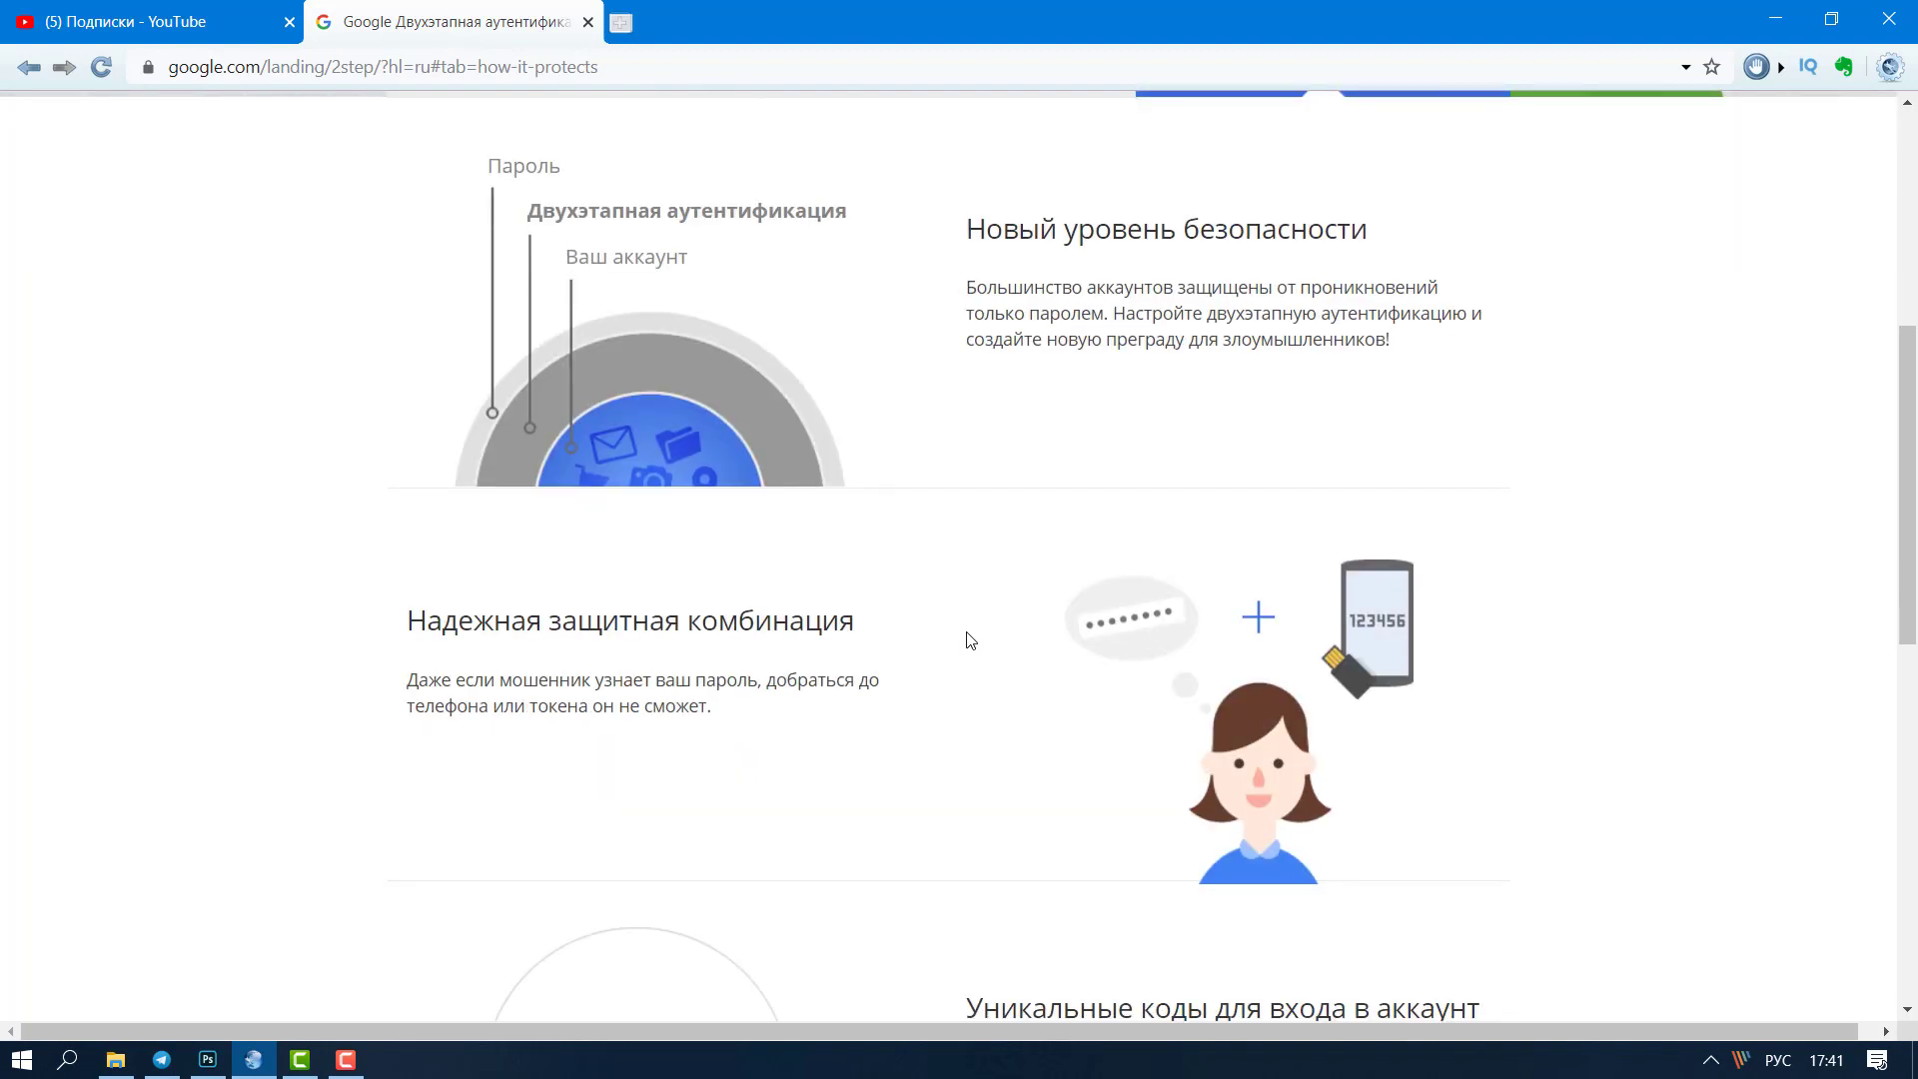
scroll(966, 640, "down", 2)
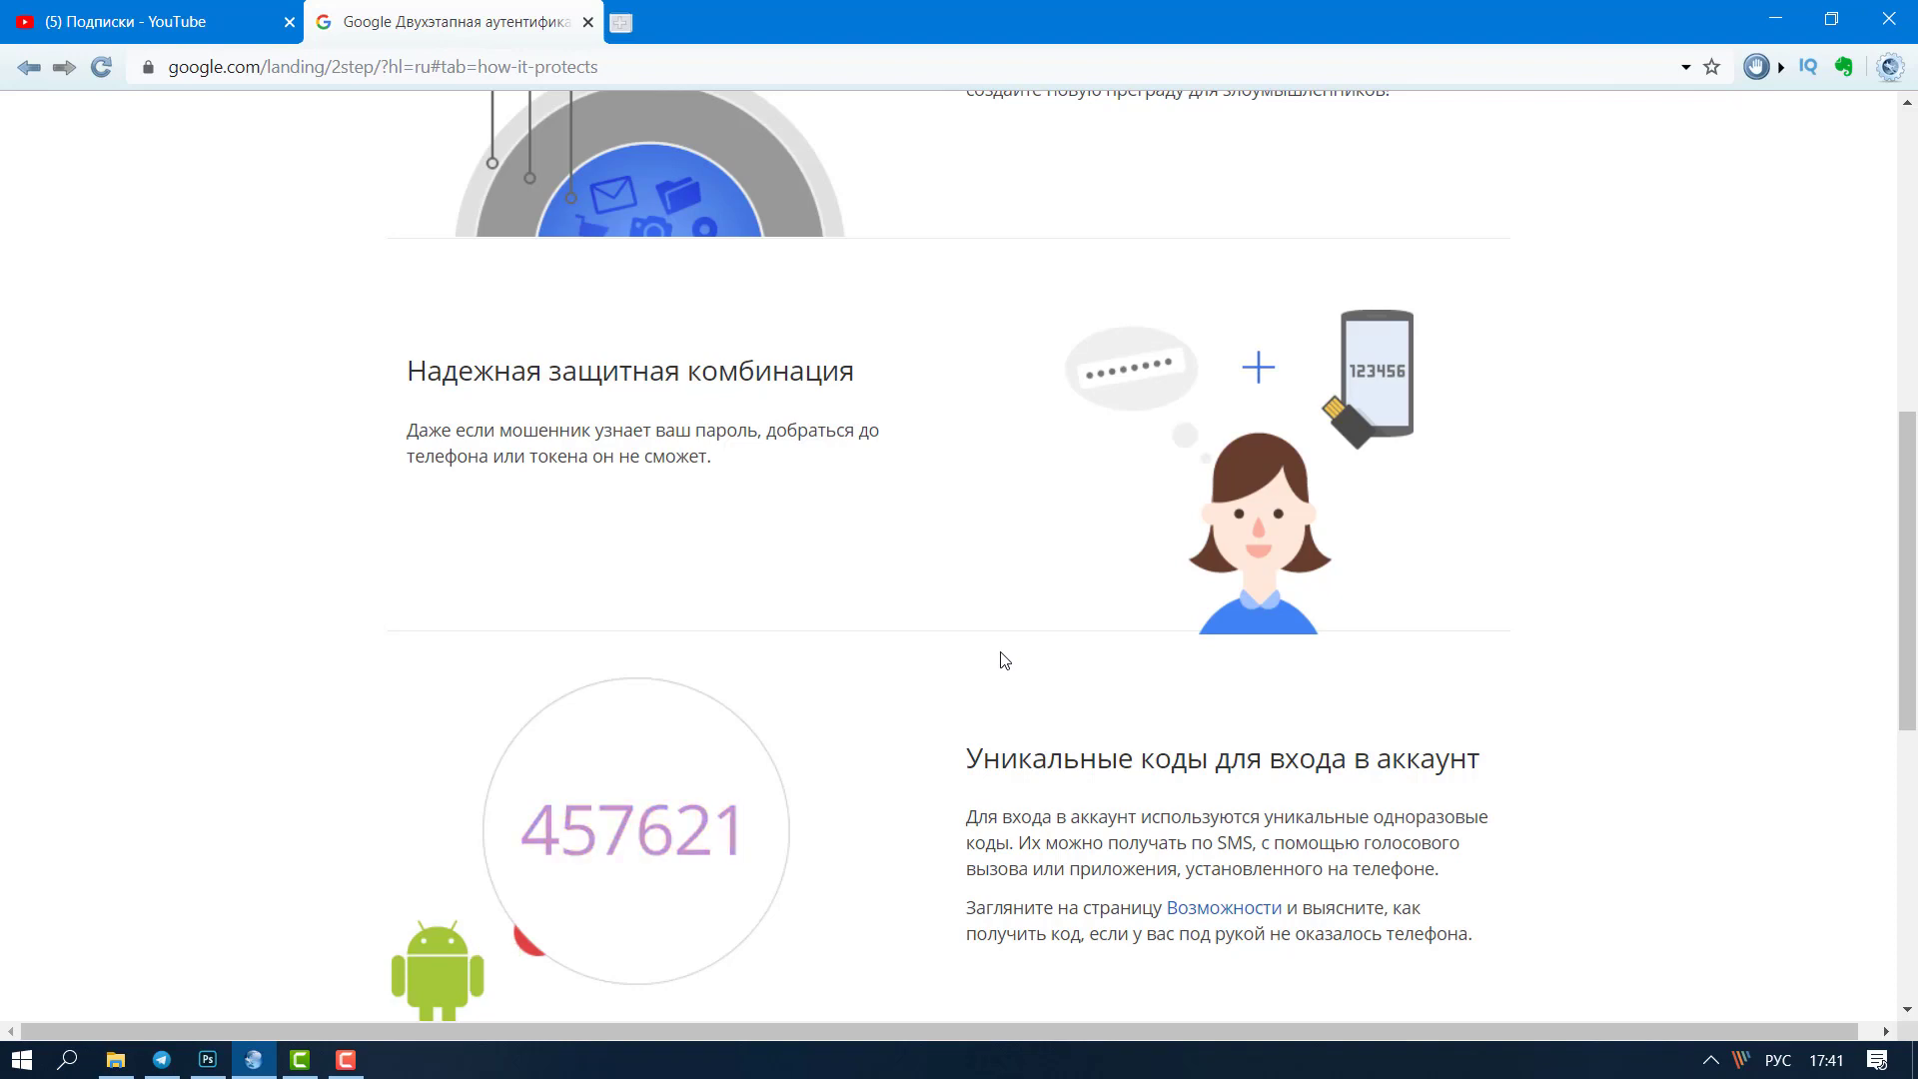
- Go back to the 'Как входить в аккаунт' section and read how password-plus-code sign-in works
key("alt+Left")
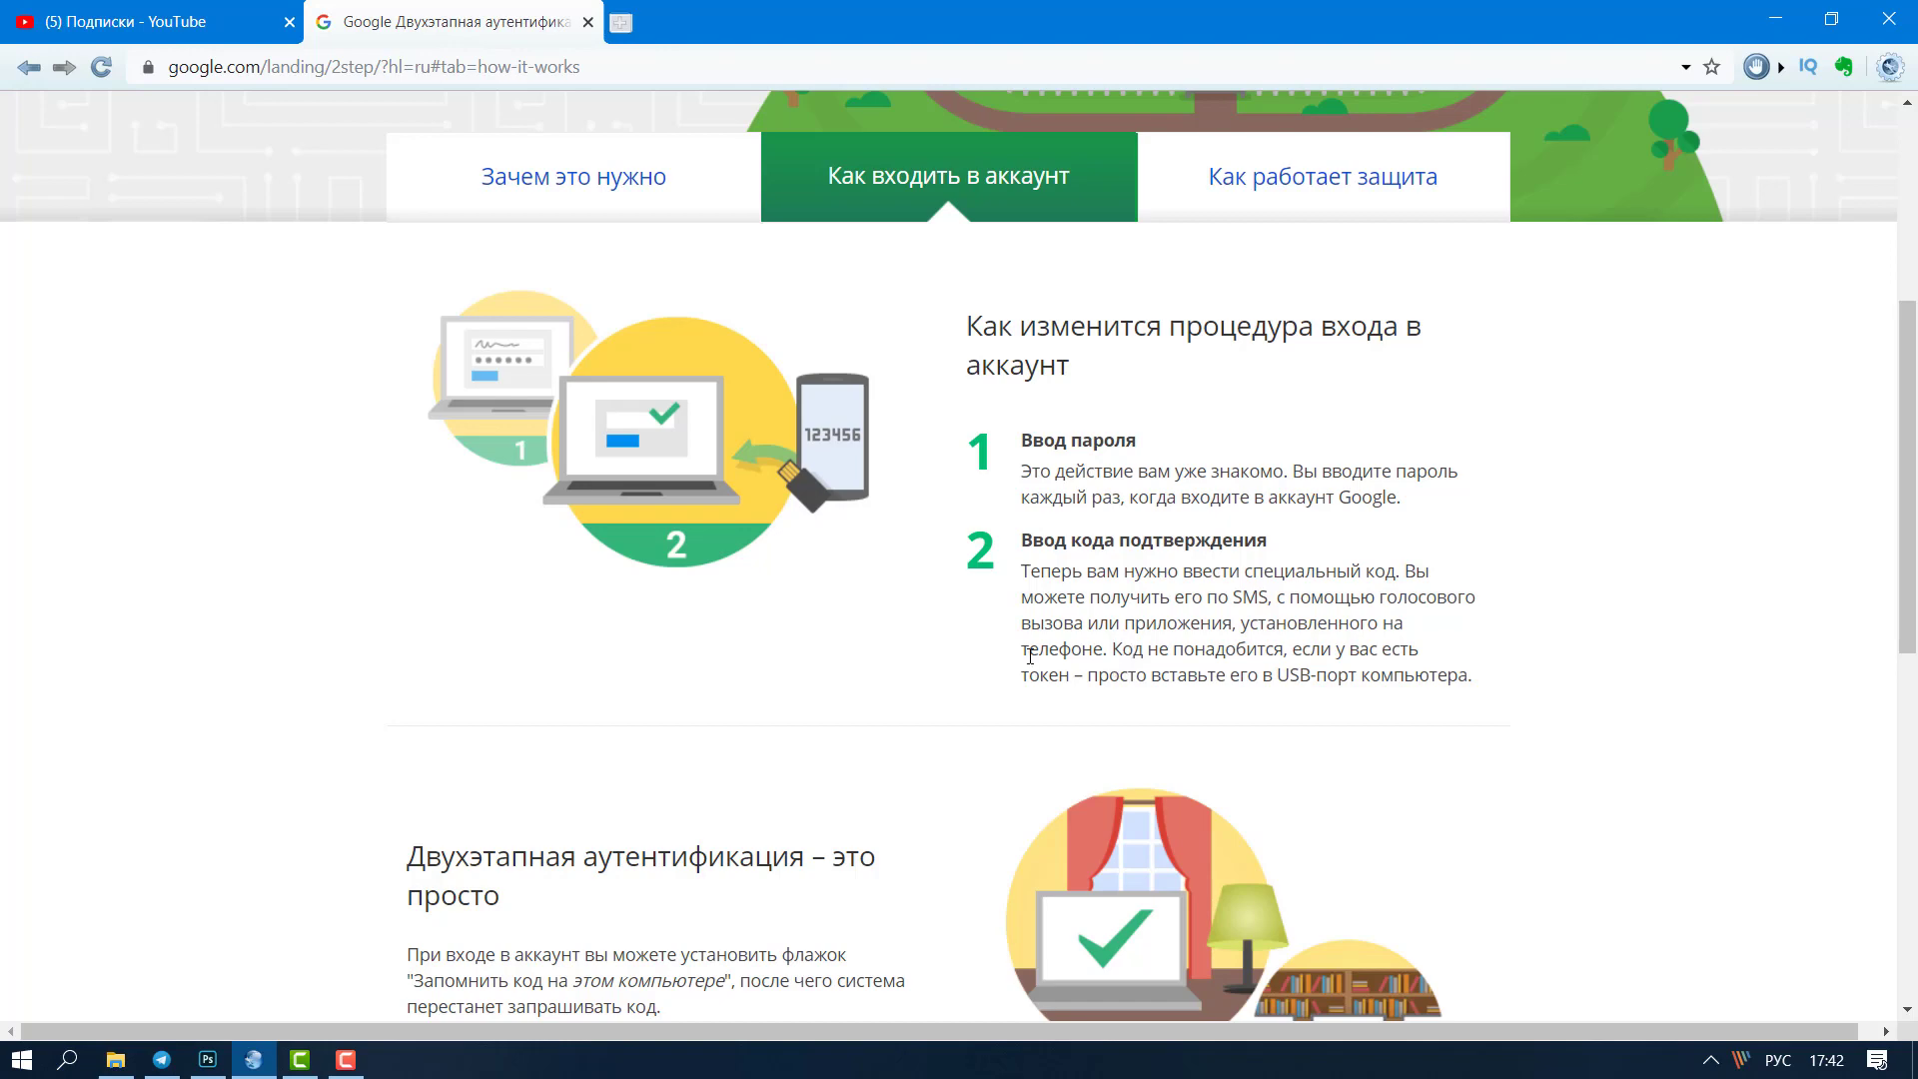
scroll(884, 718, "down", 1)
scroll(887, 719, "down", 2)
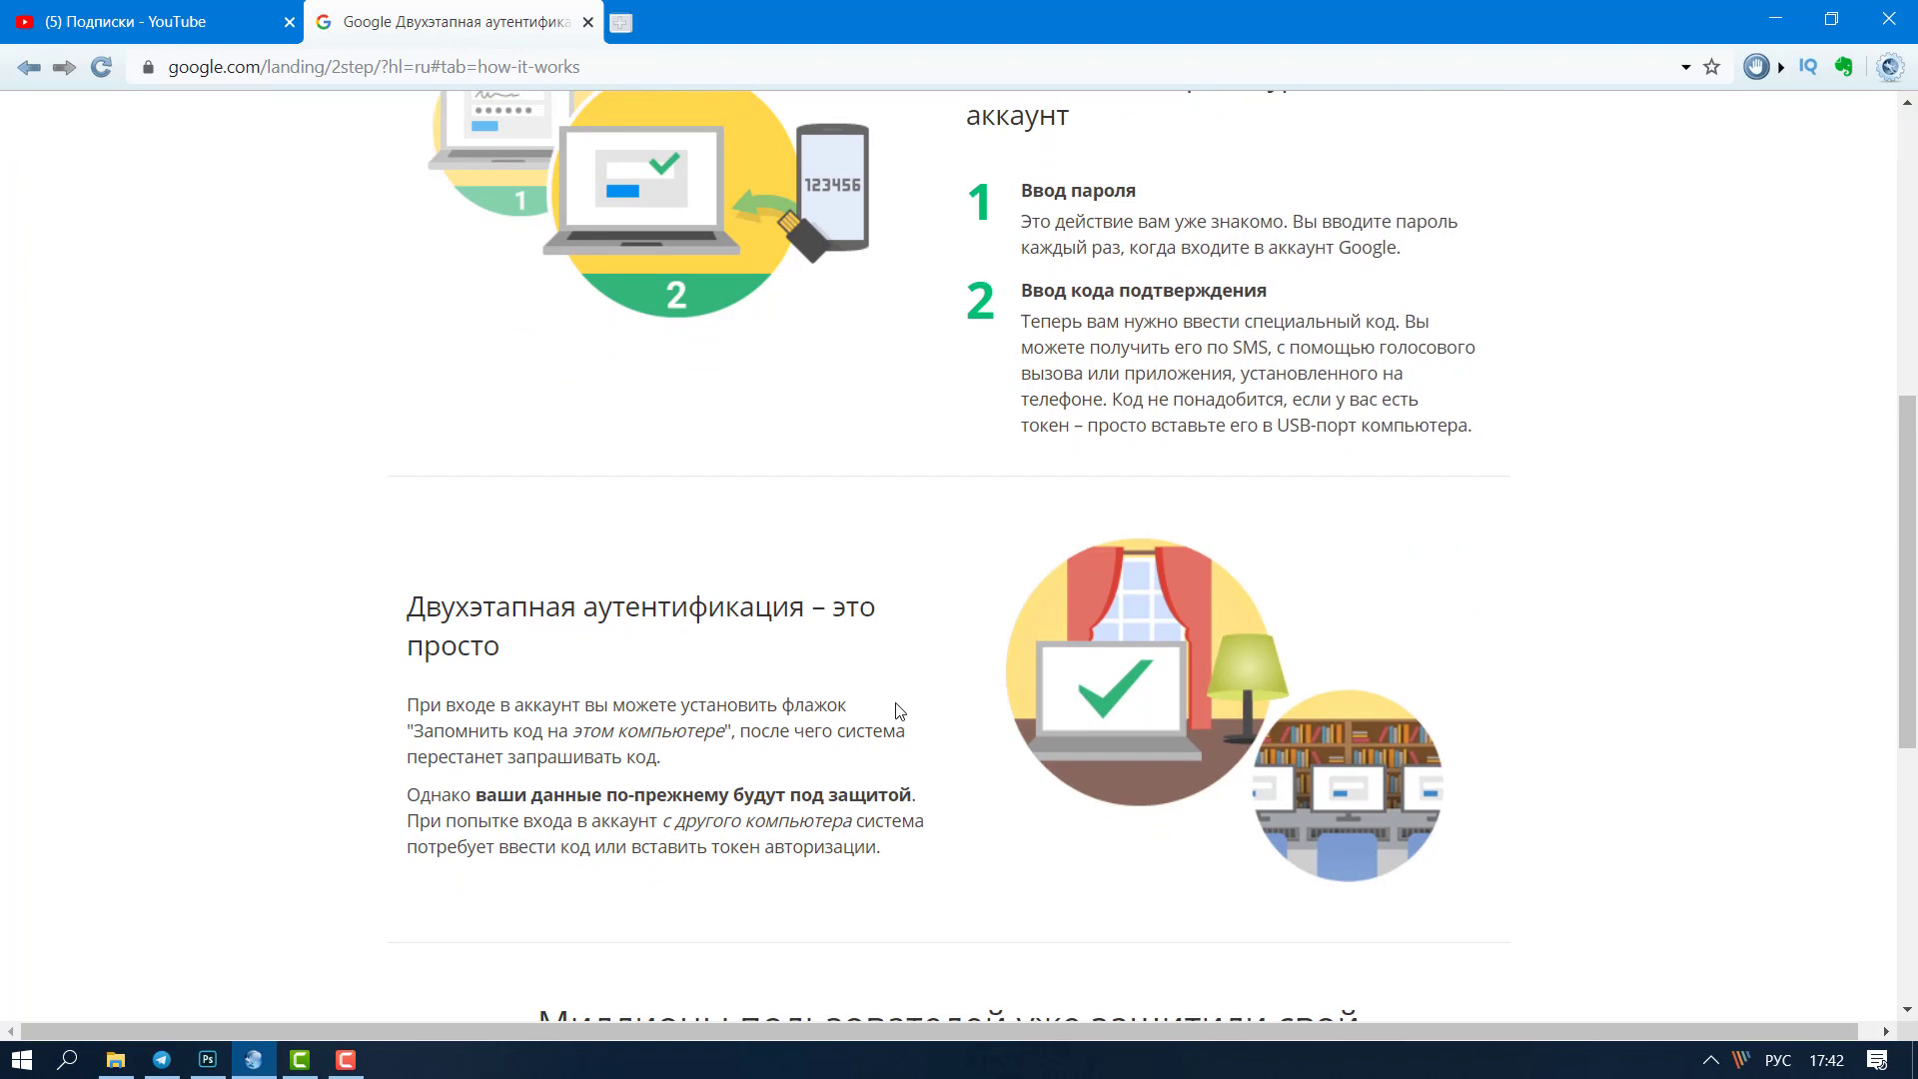
scroll(904, 715, "up", 6)
scroll(1769, 597, "up", 1)
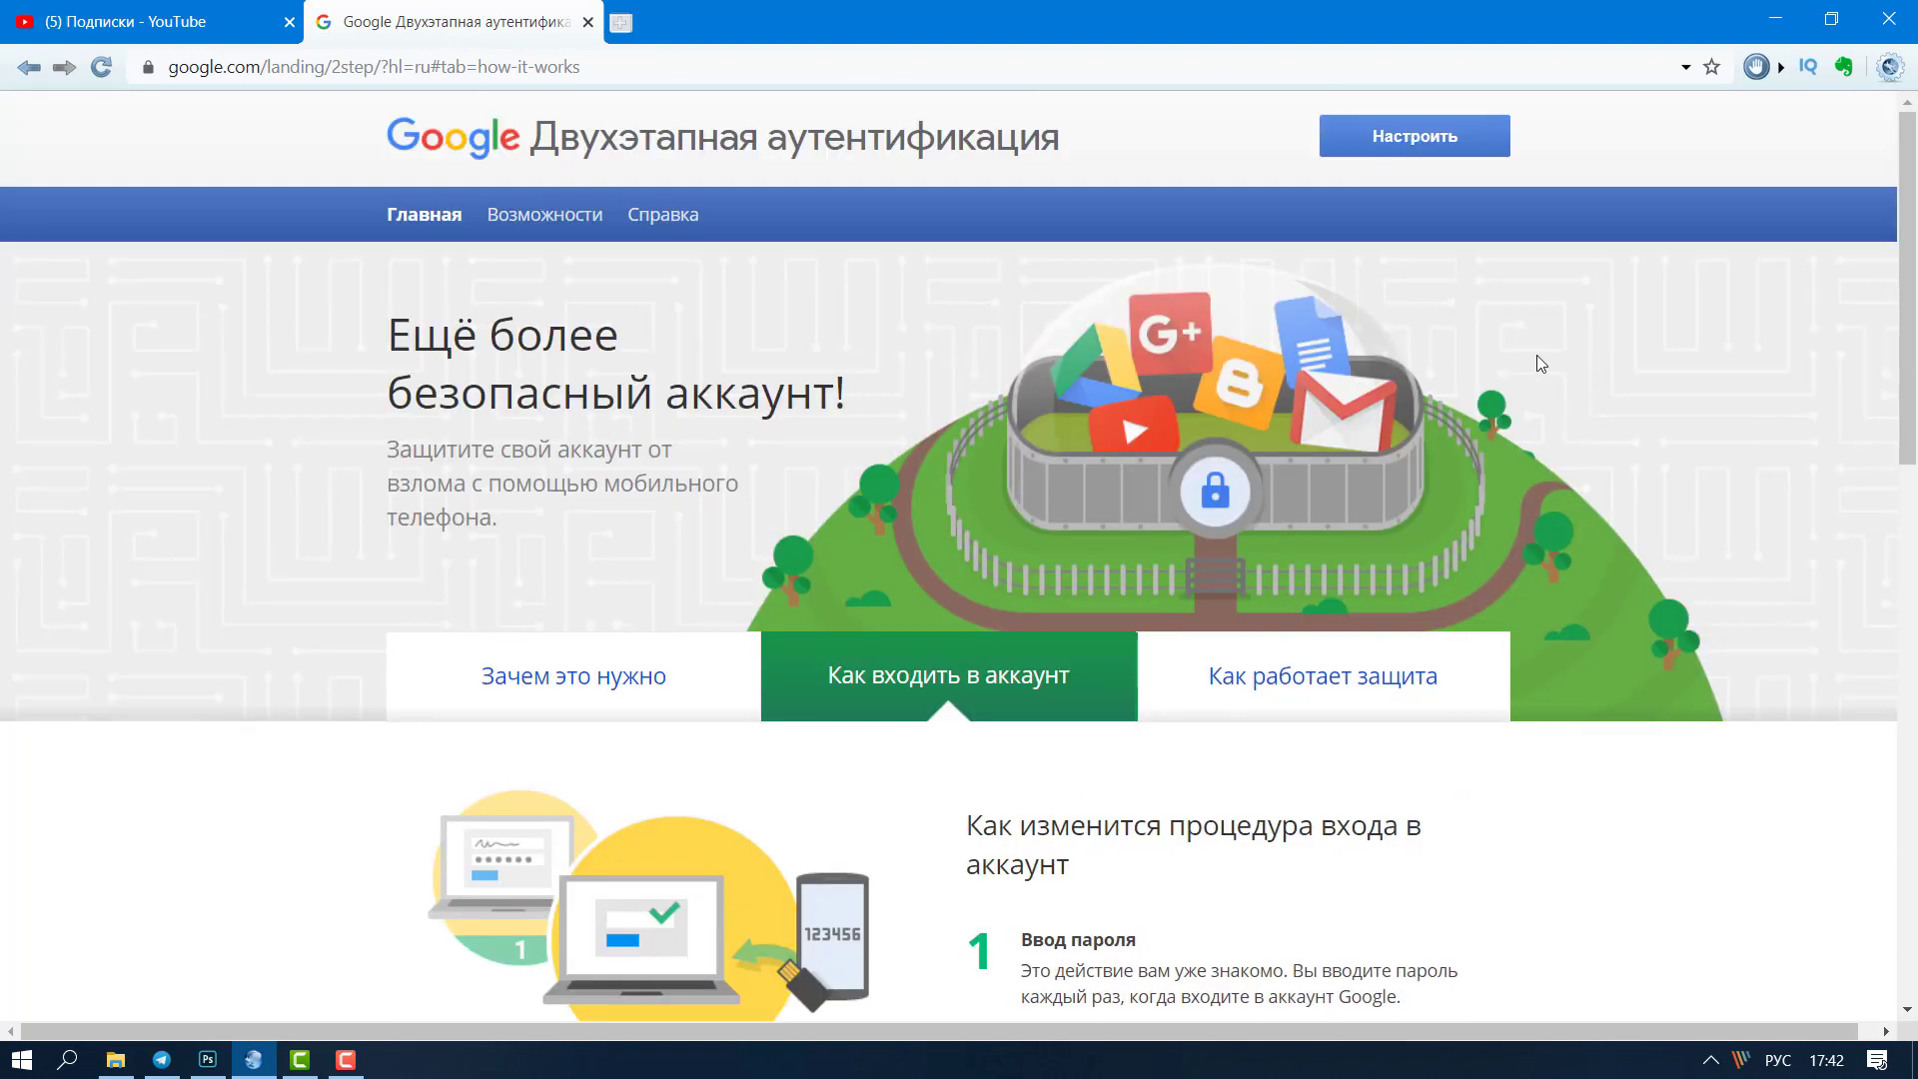
scroll(1539, 385, "down", 7)
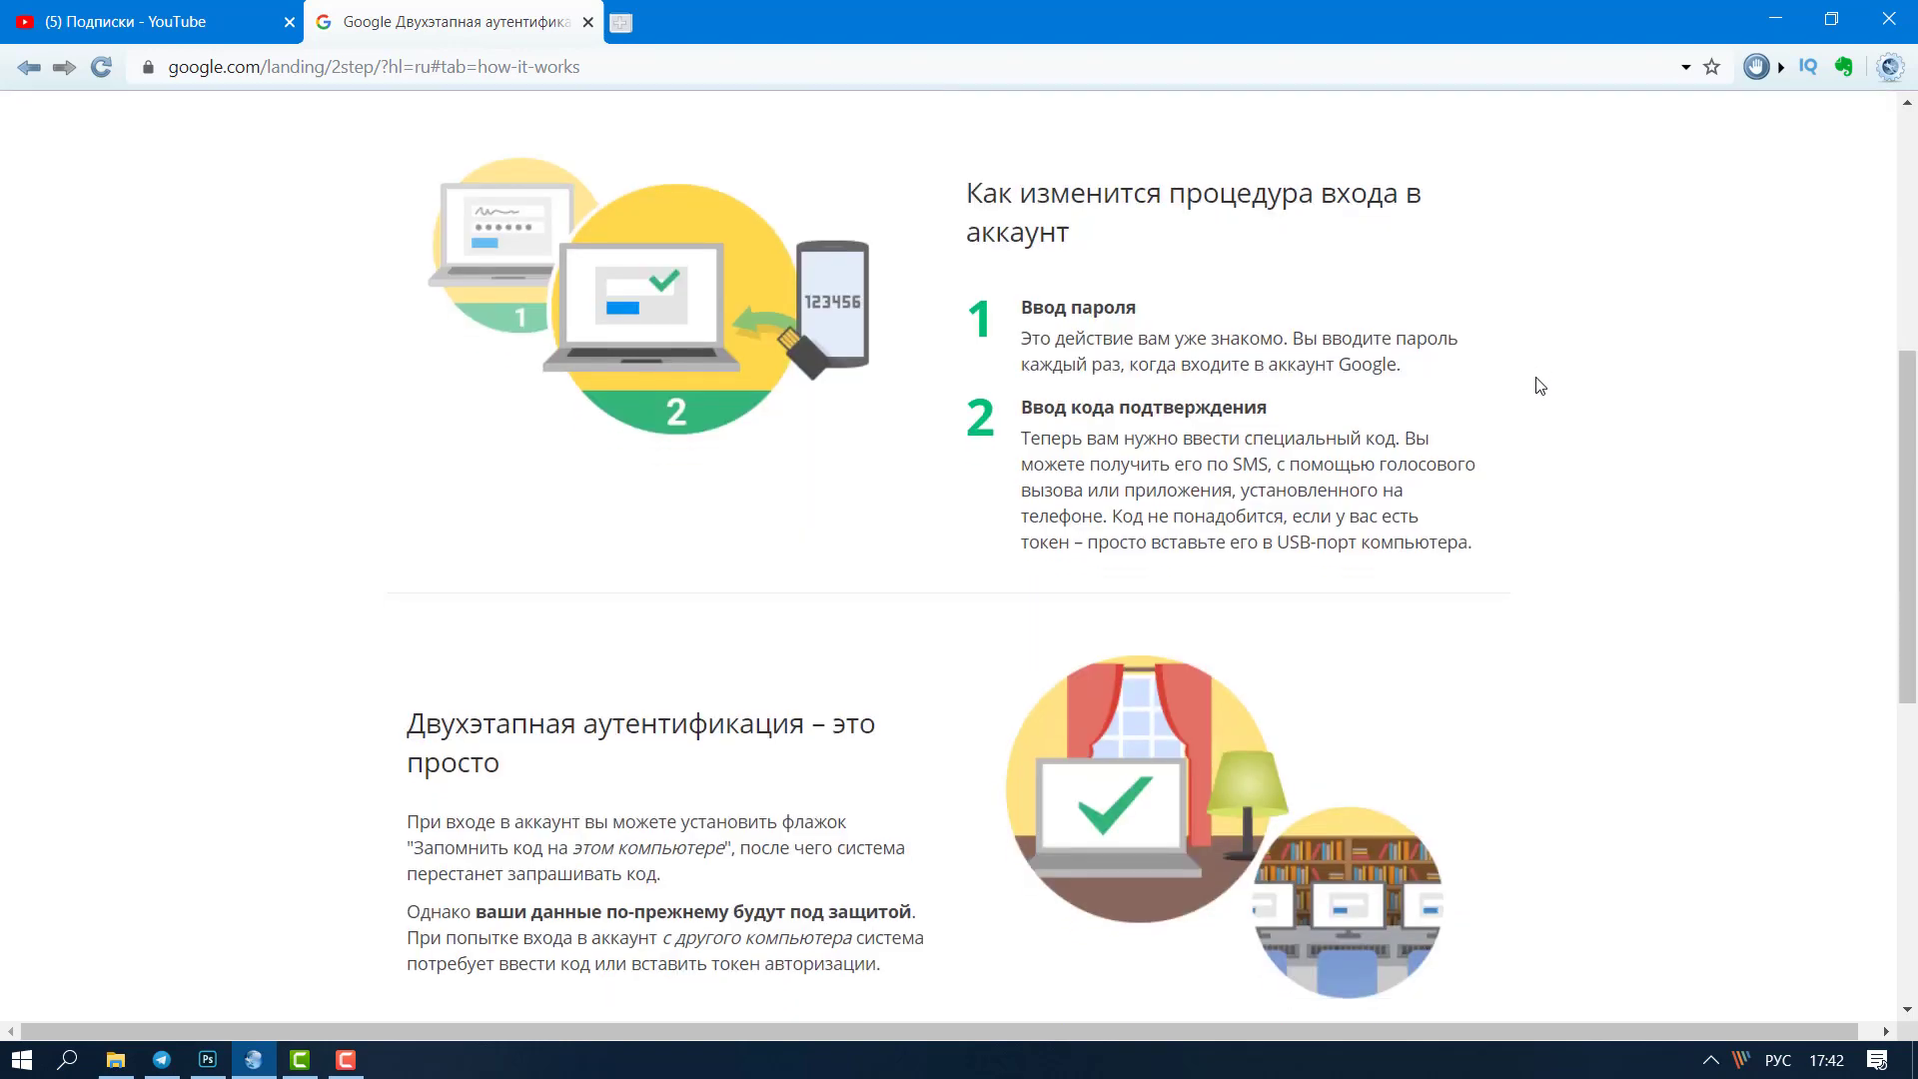
scroll(1533, 394, "down", 8)
- Start two-step verification setup and re-confirm the account password to reach phone setup
left_click(989, 578)
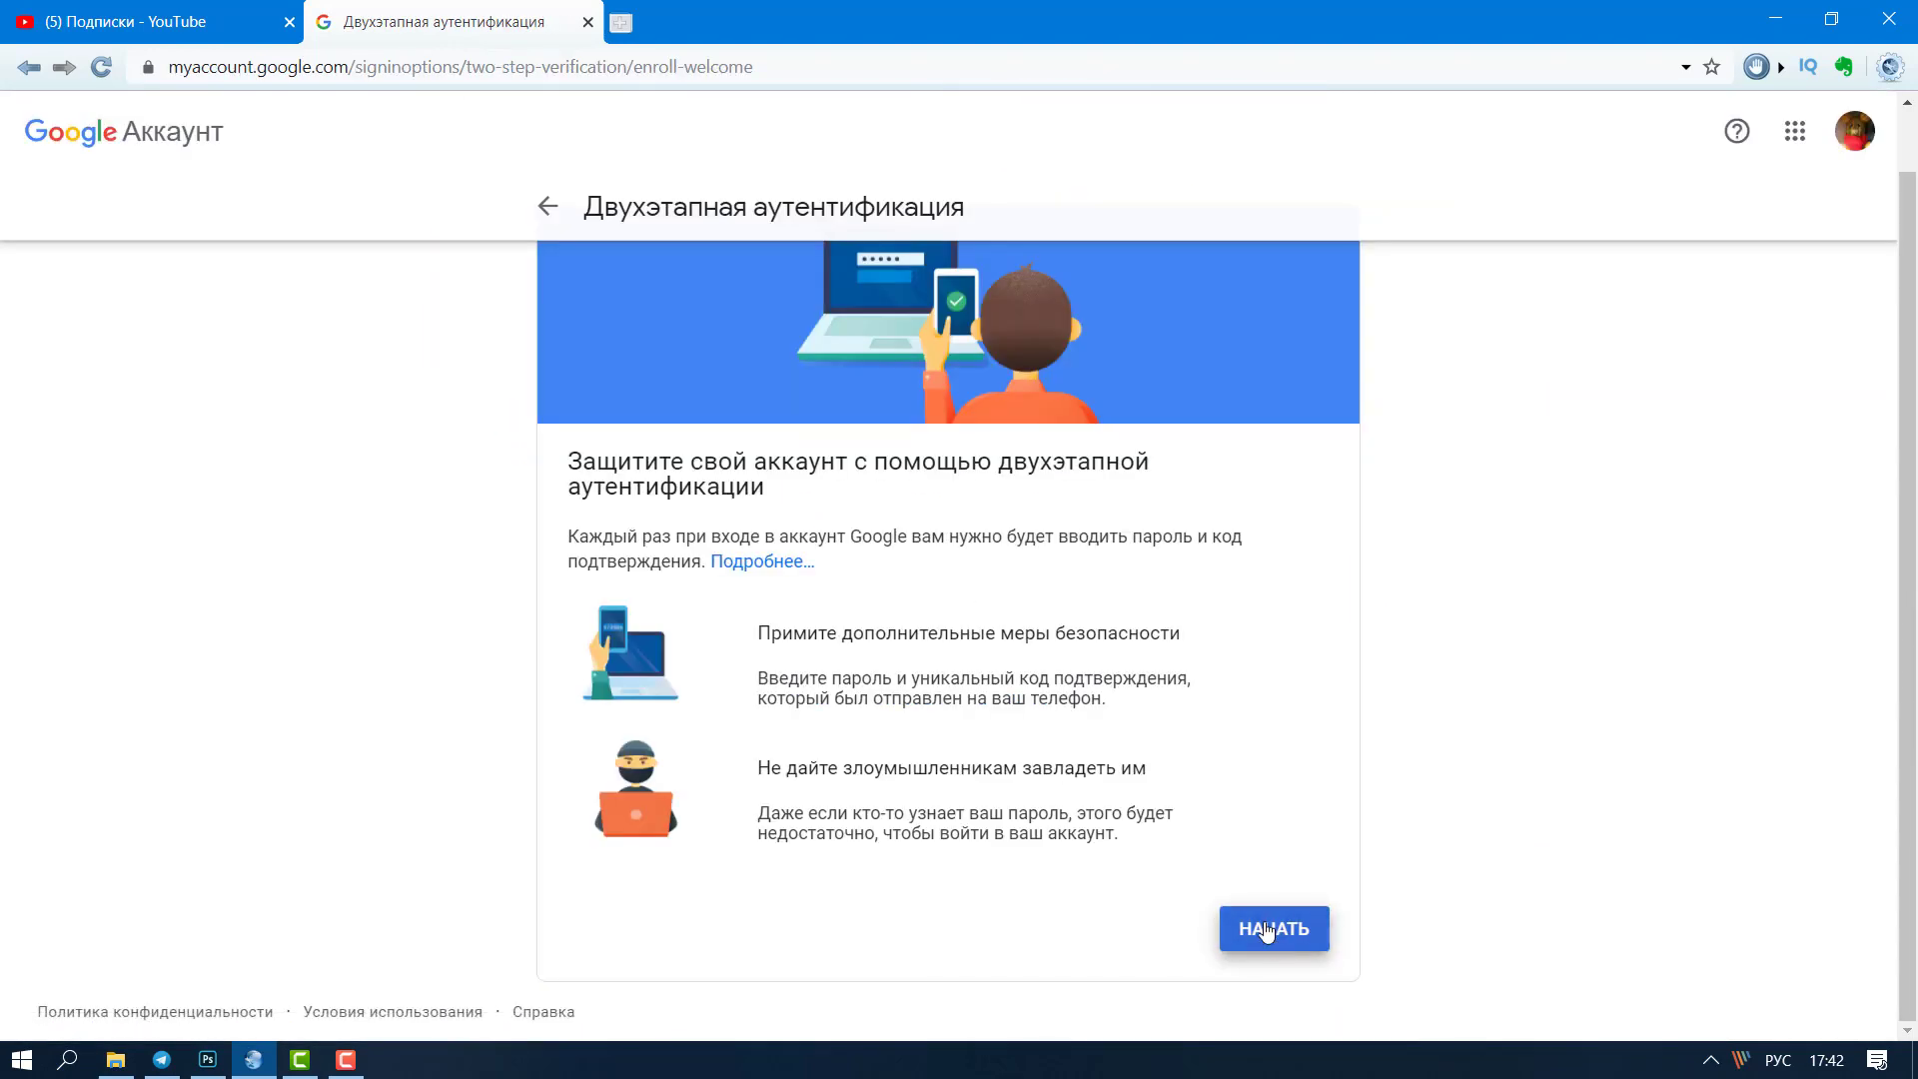
left_click(1267, 929)
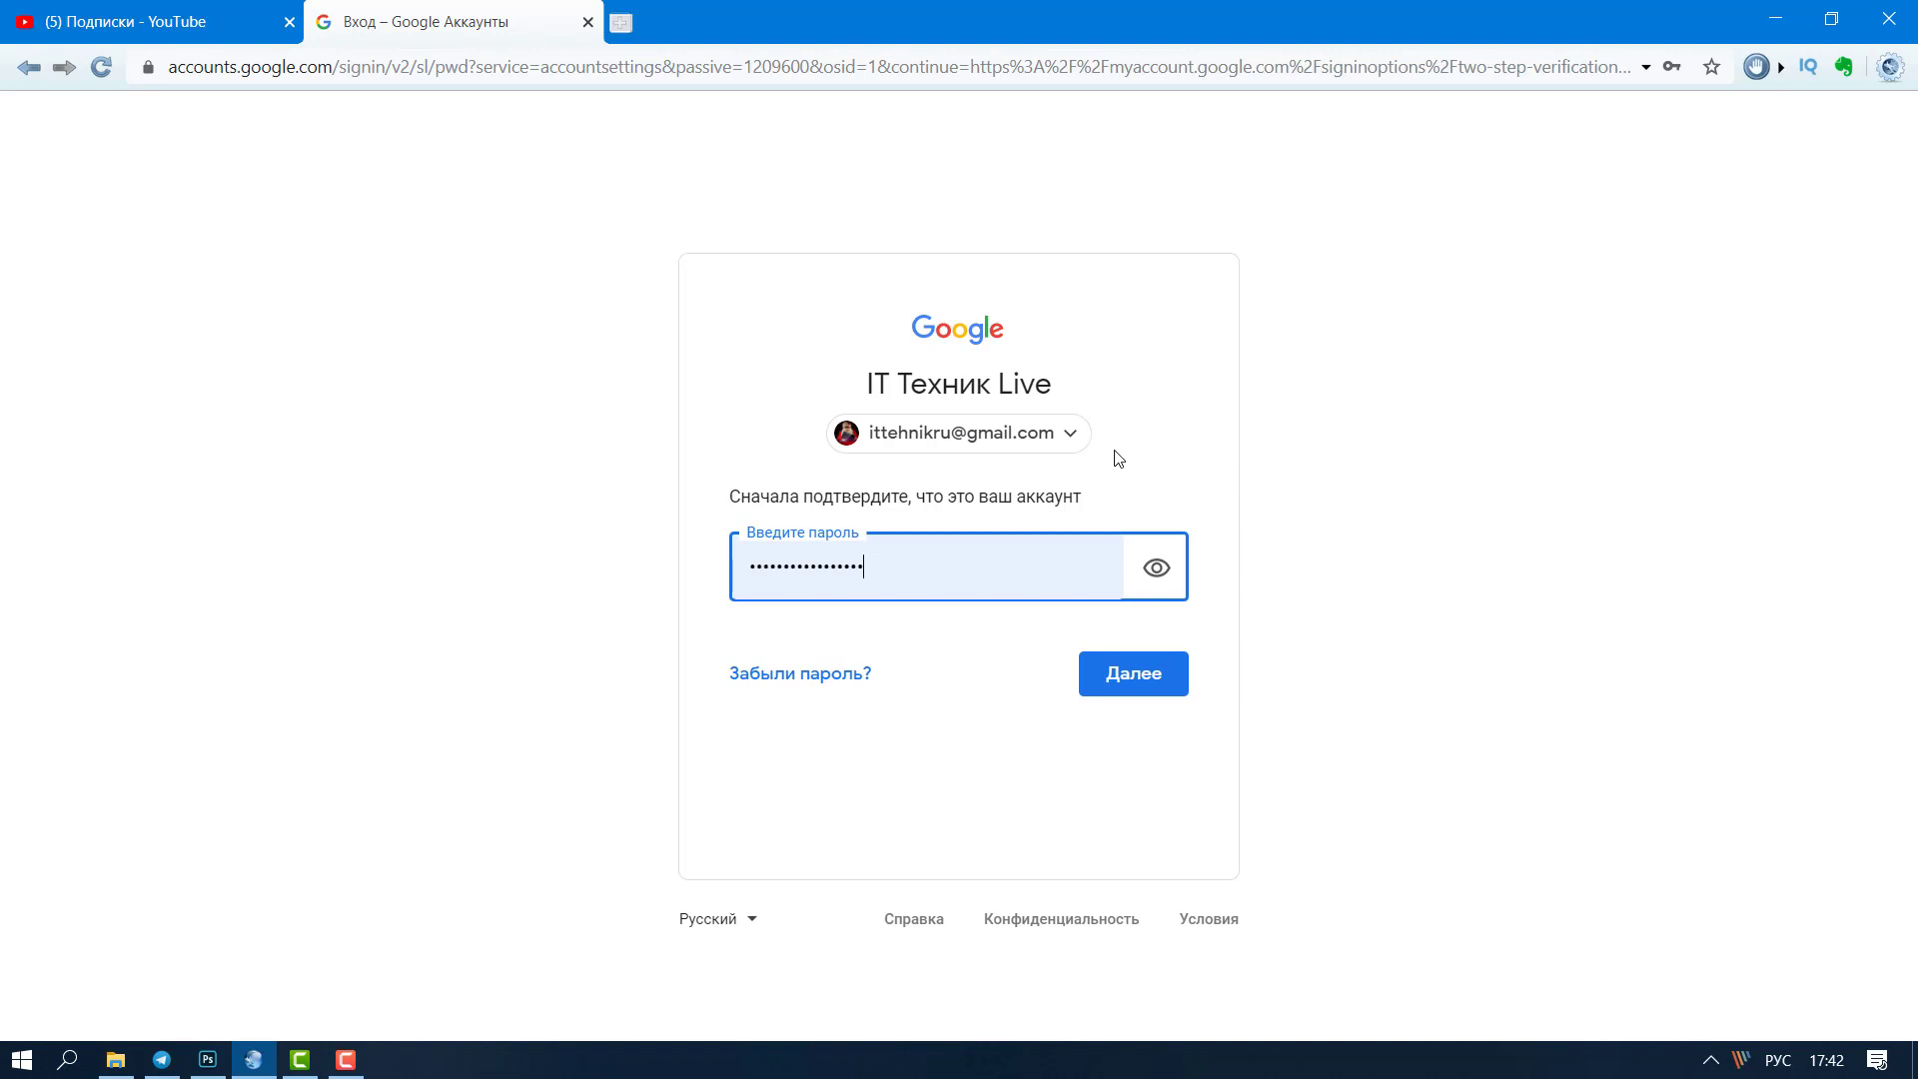
left_click(1094, 677)
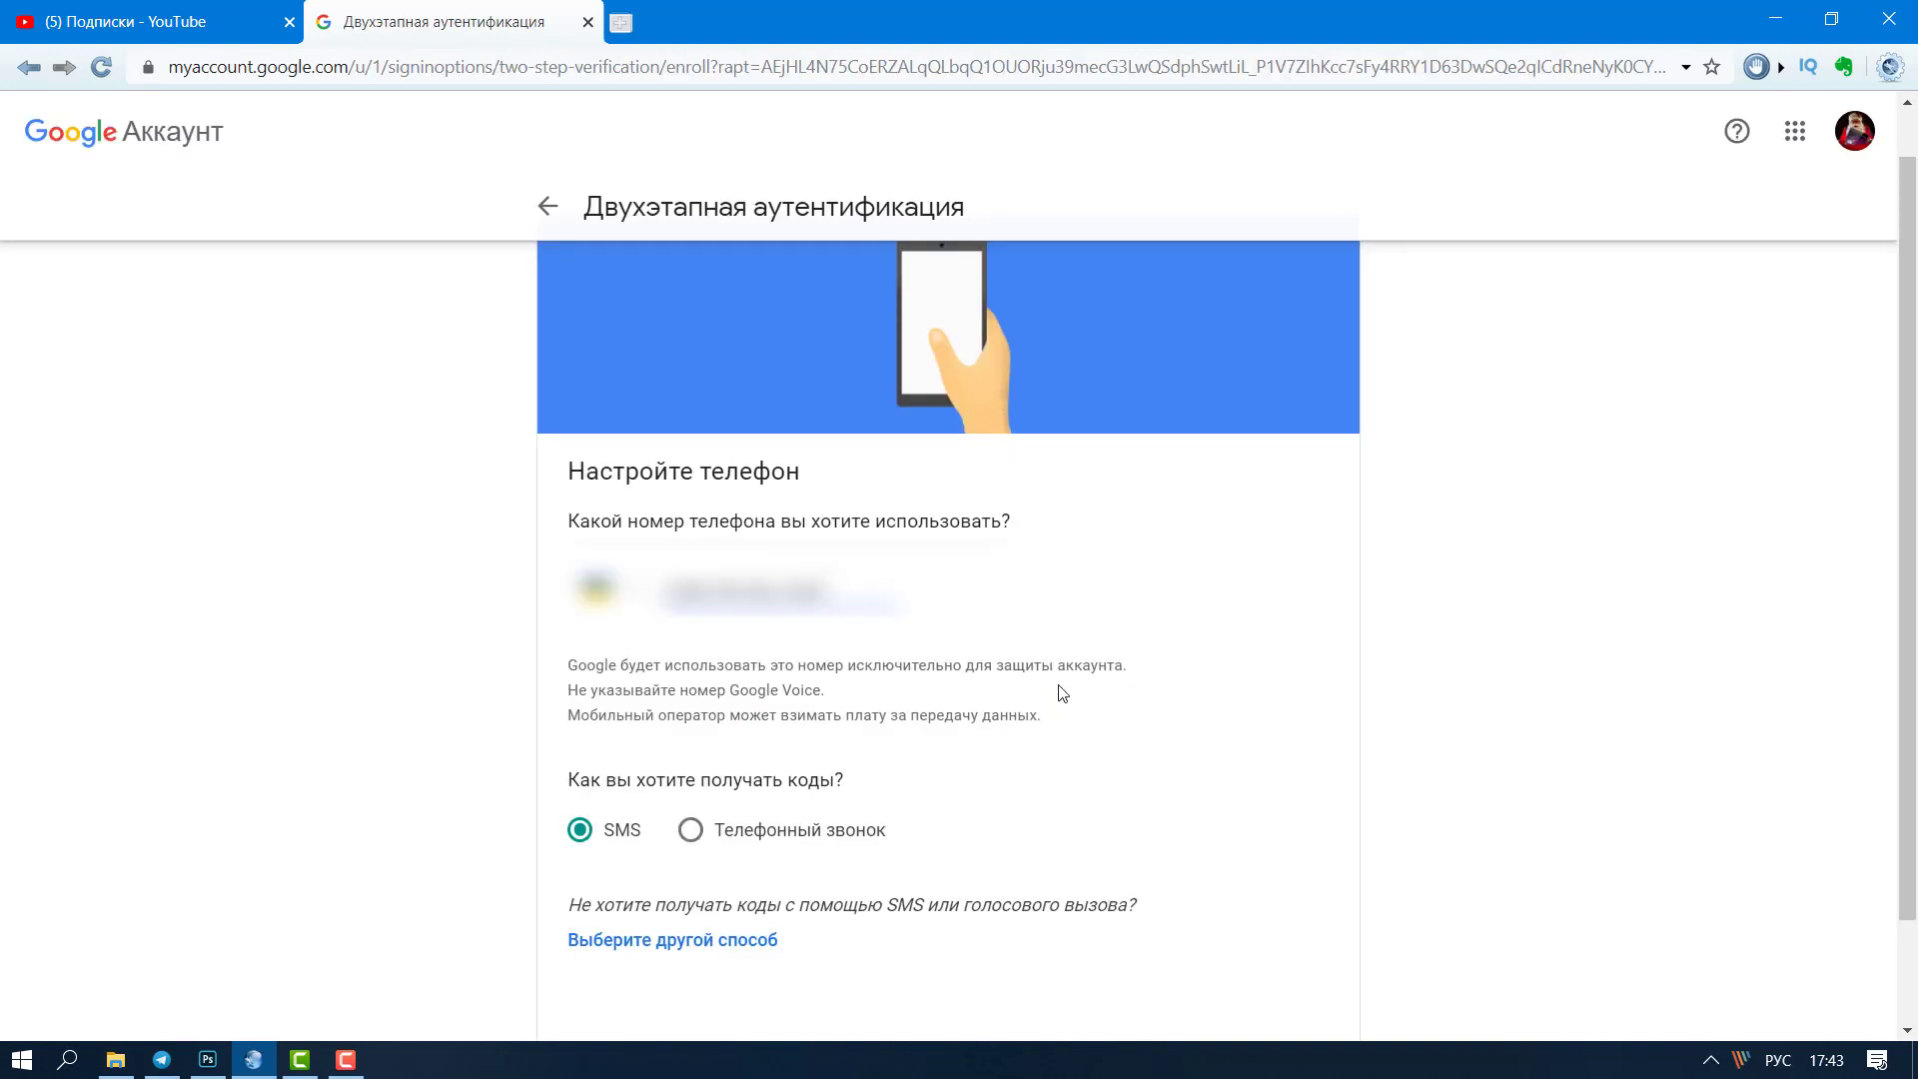
- Under 'Выберите другой способ', pick 'Уведомление от Google' as the second-step method
scroll(879, 624, "down", 2)
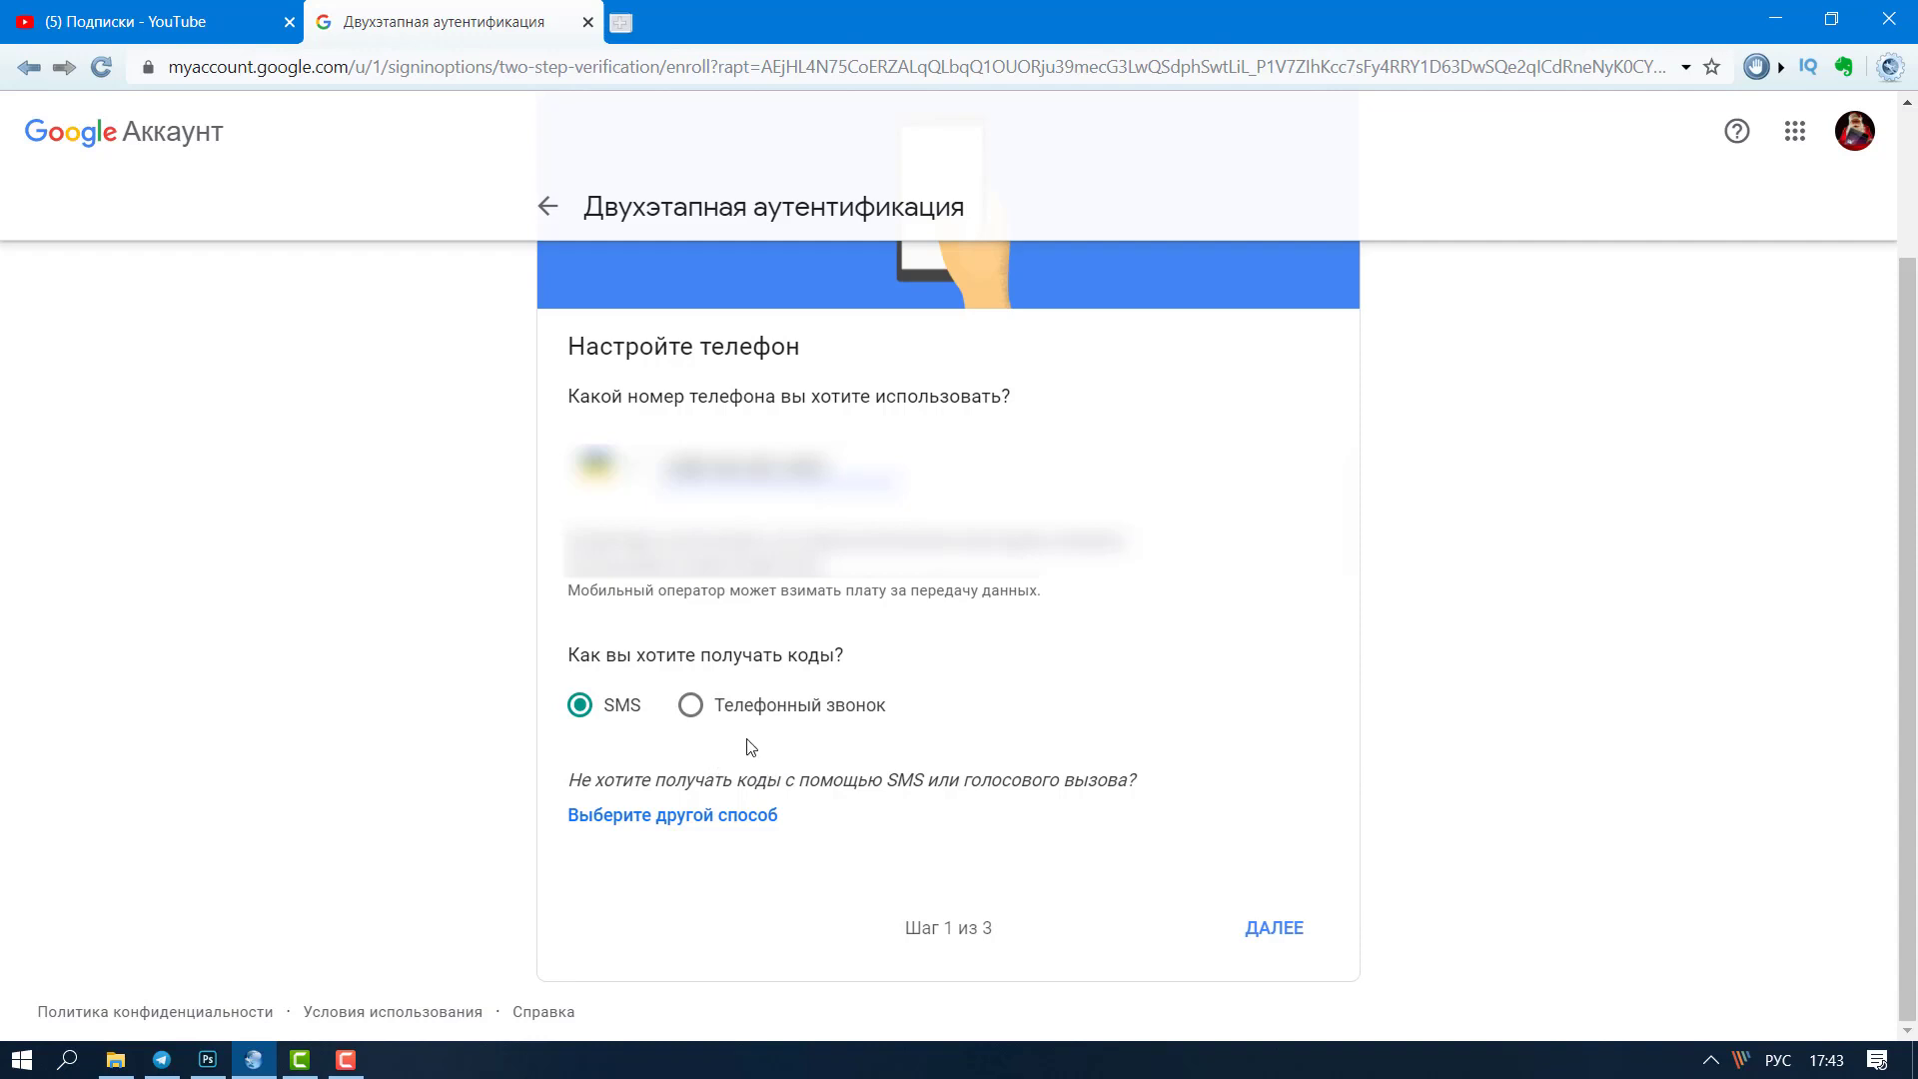
right_click(659, 819)
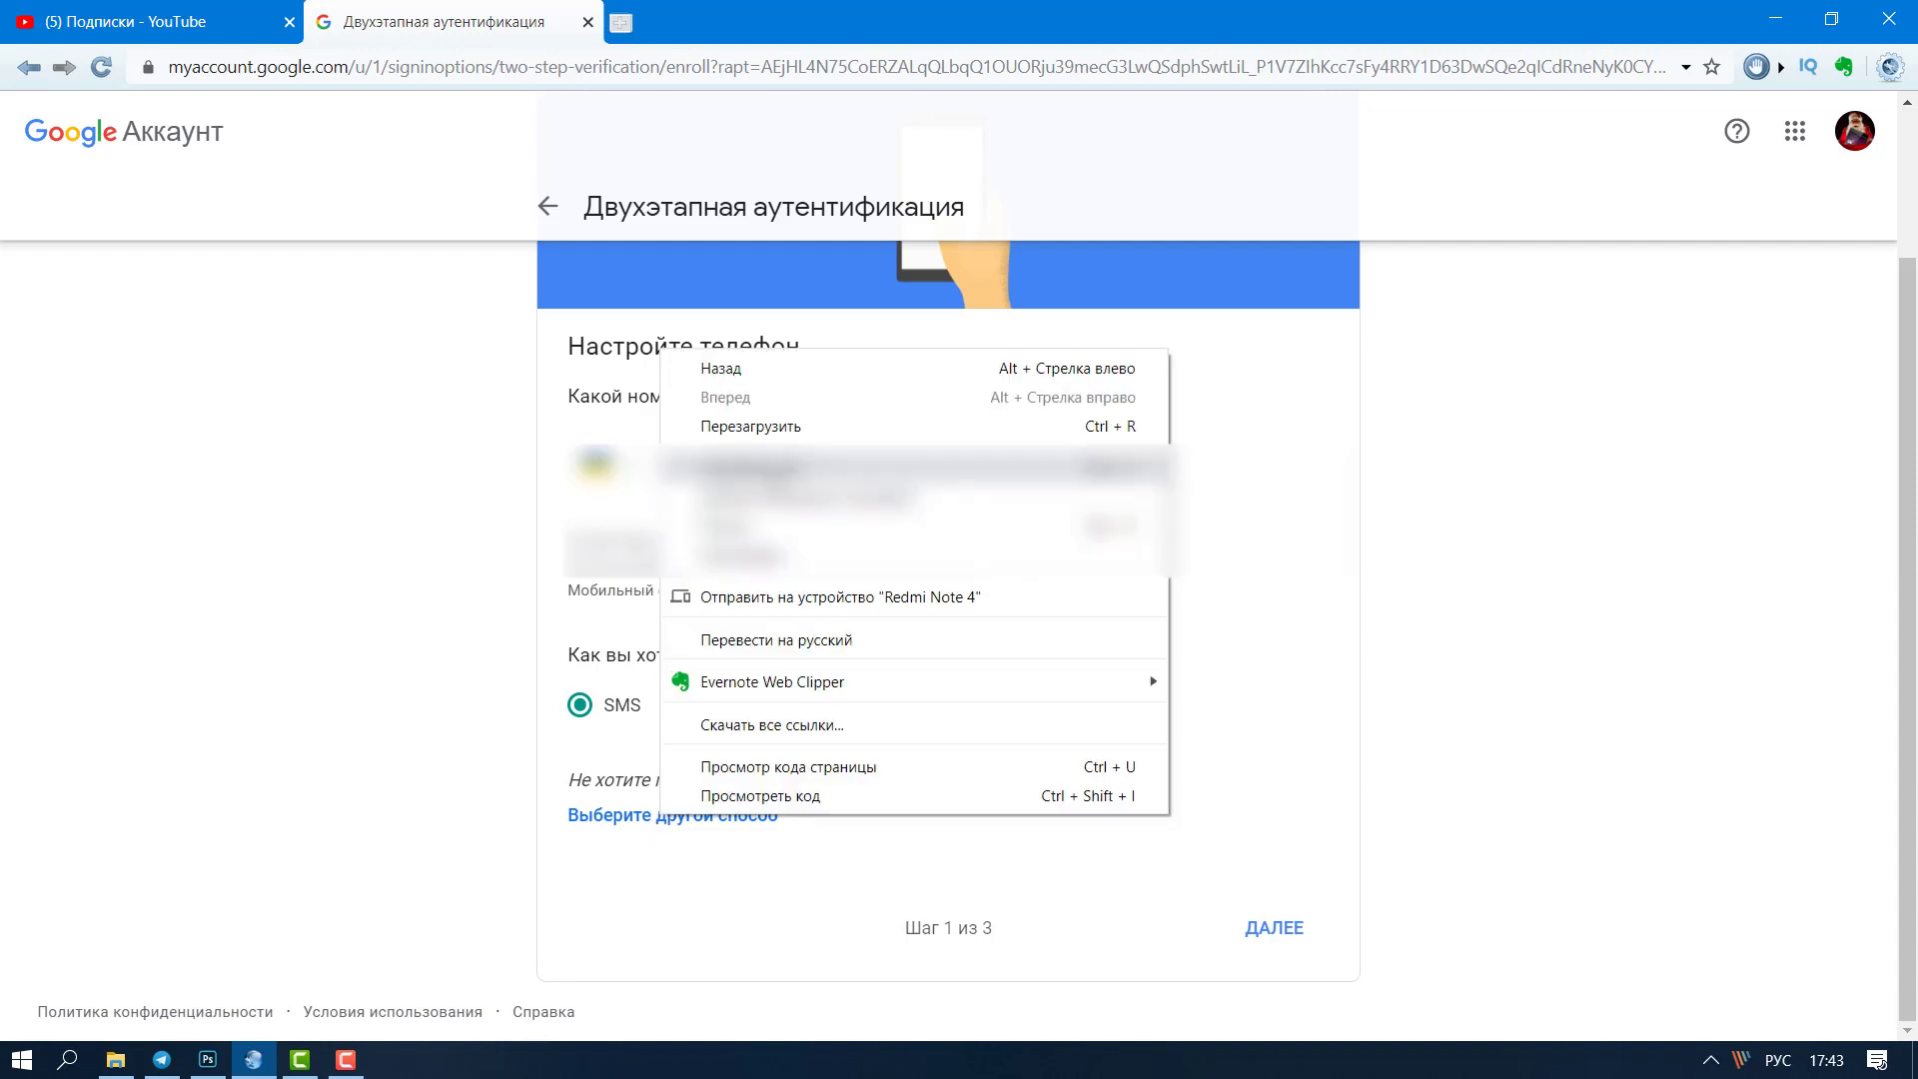
left_click(659, 820)
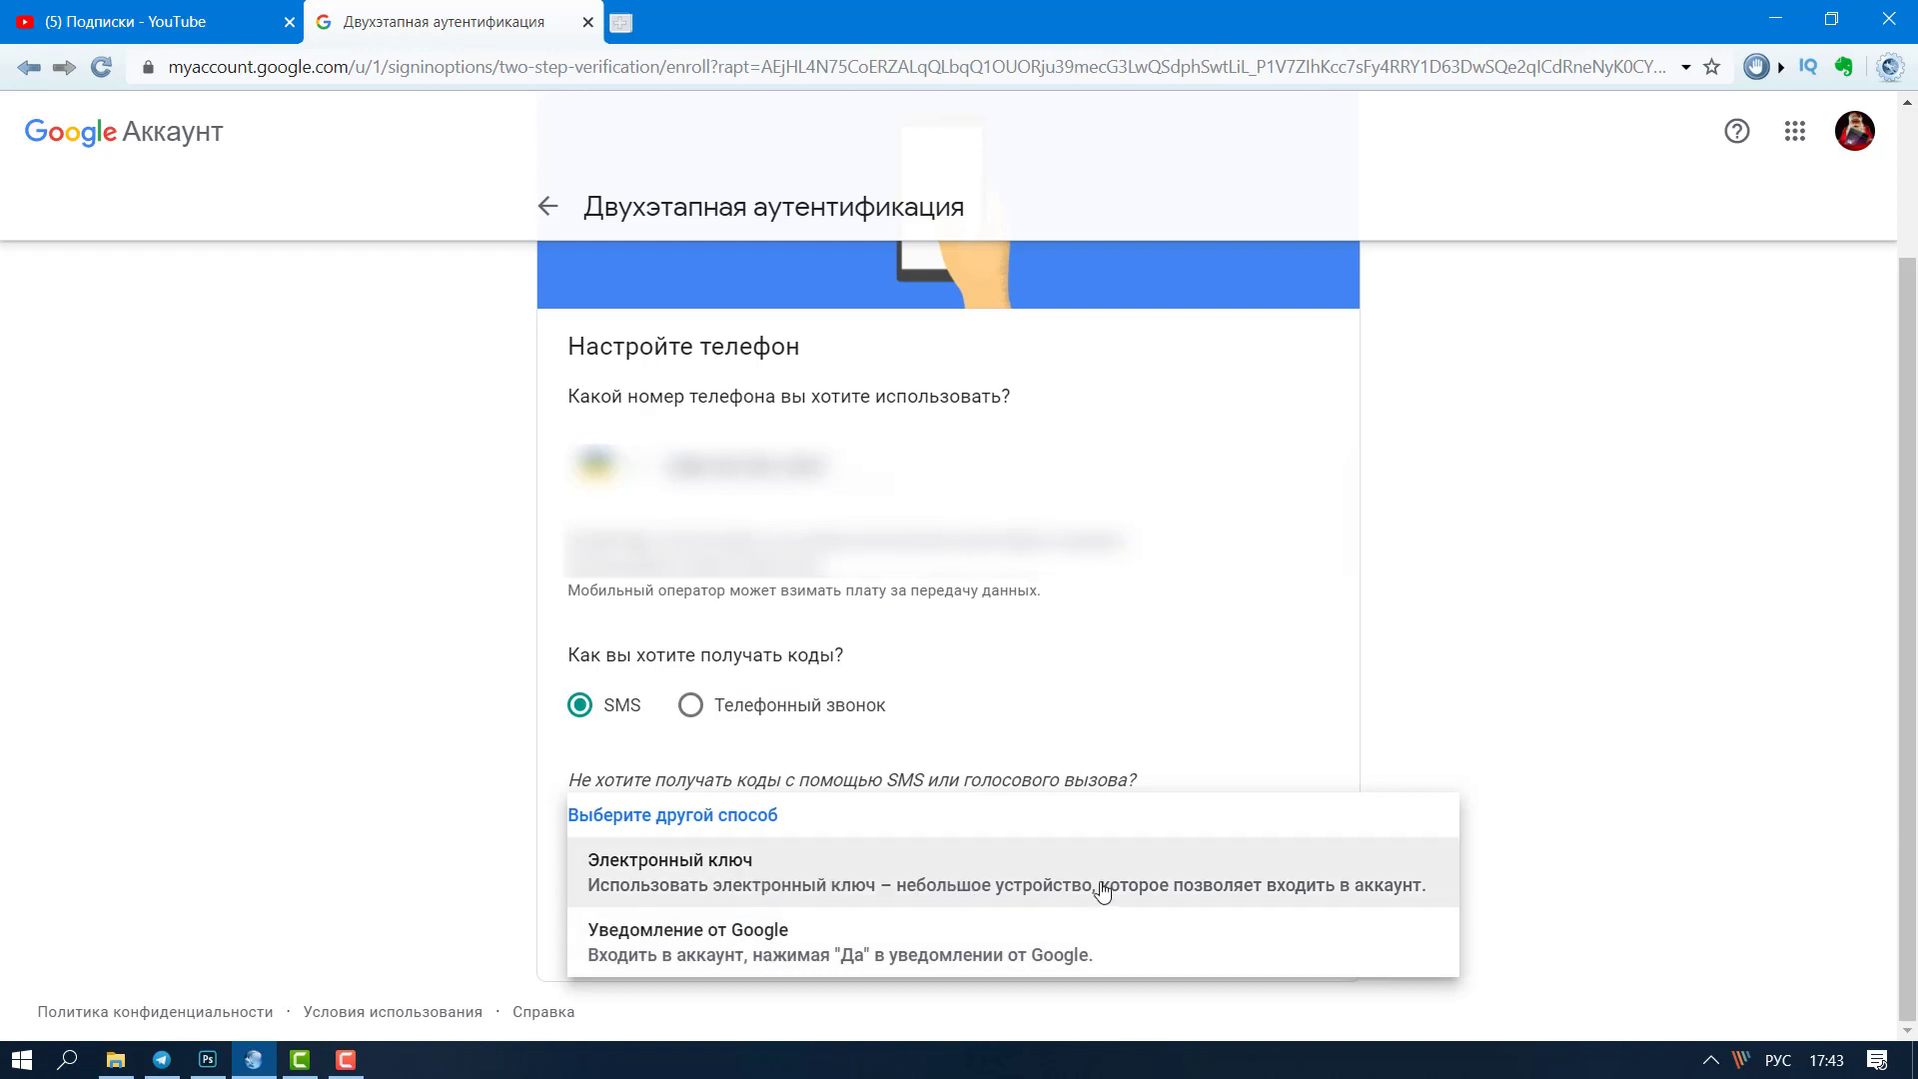
left_click(817, 954)
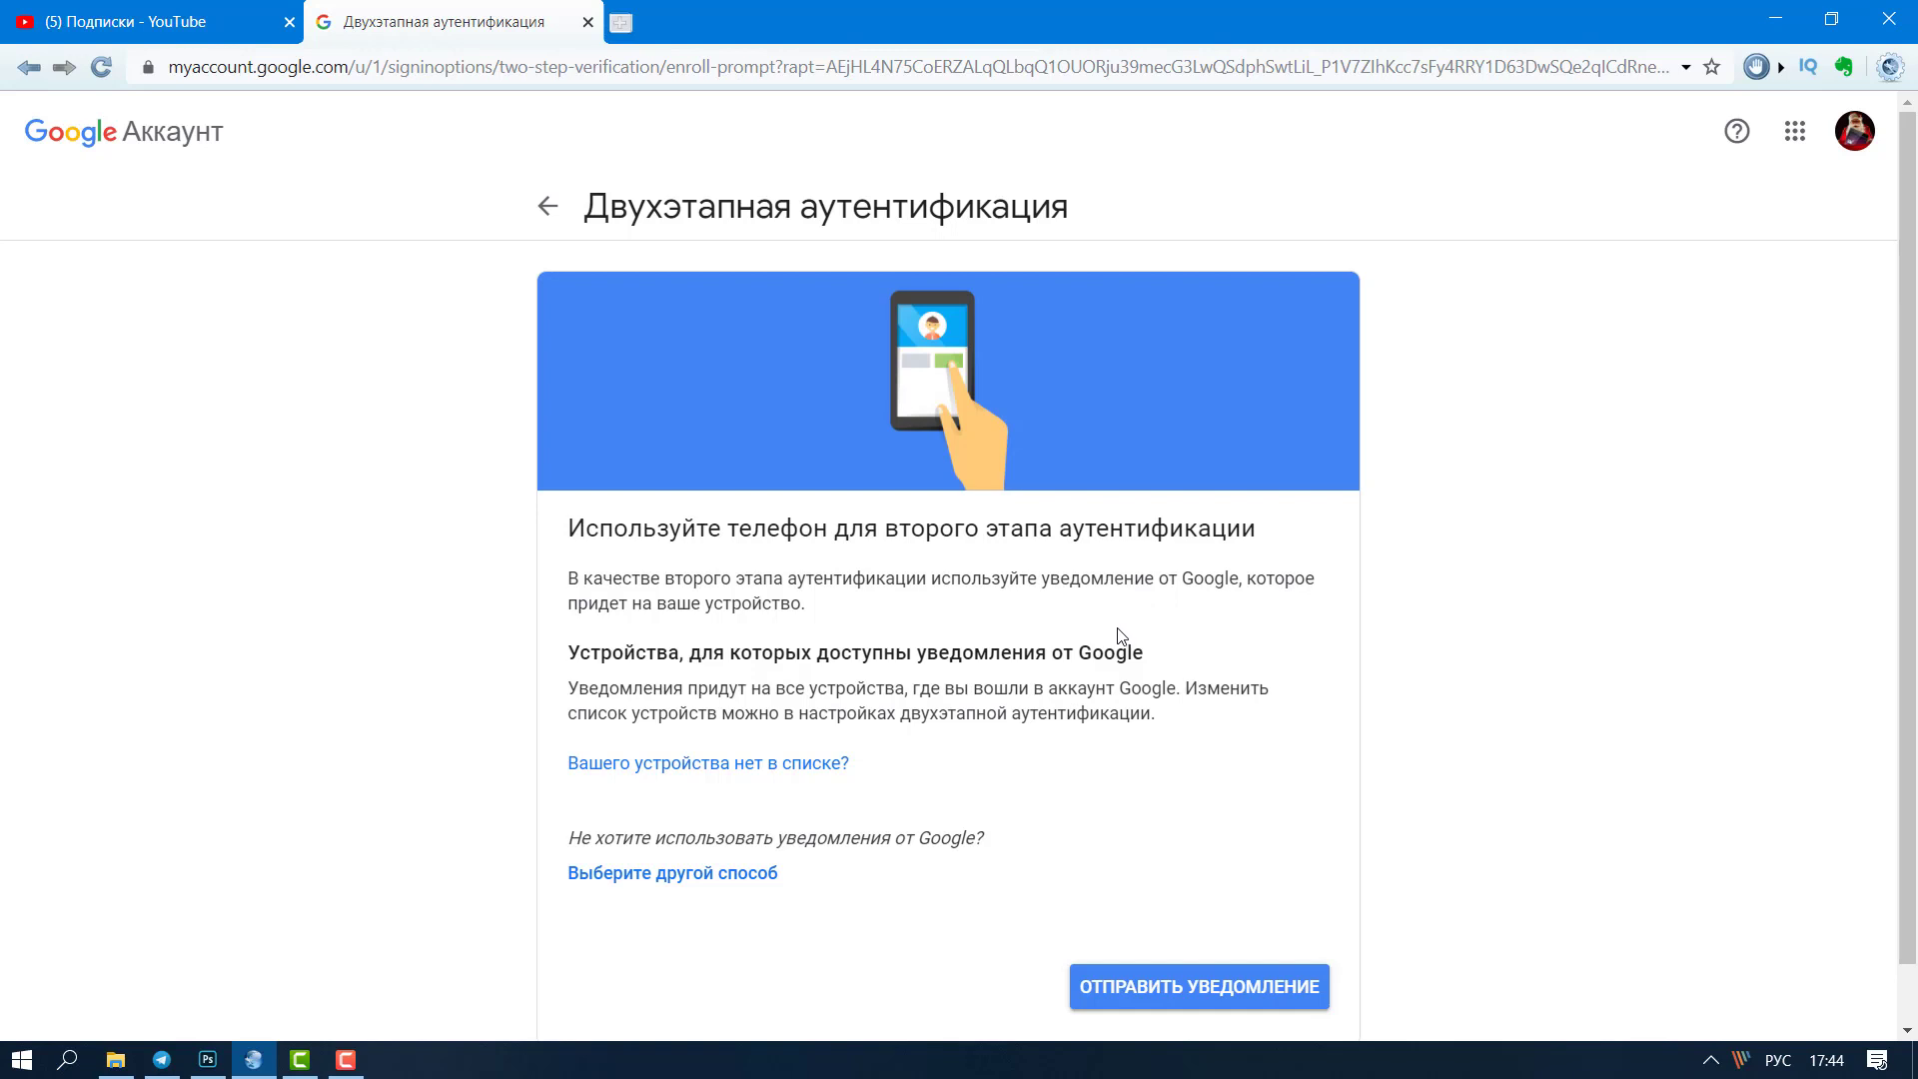
- Open the Google notification setup page in a new browser tab
scroll(1152, 789, "down", 1)
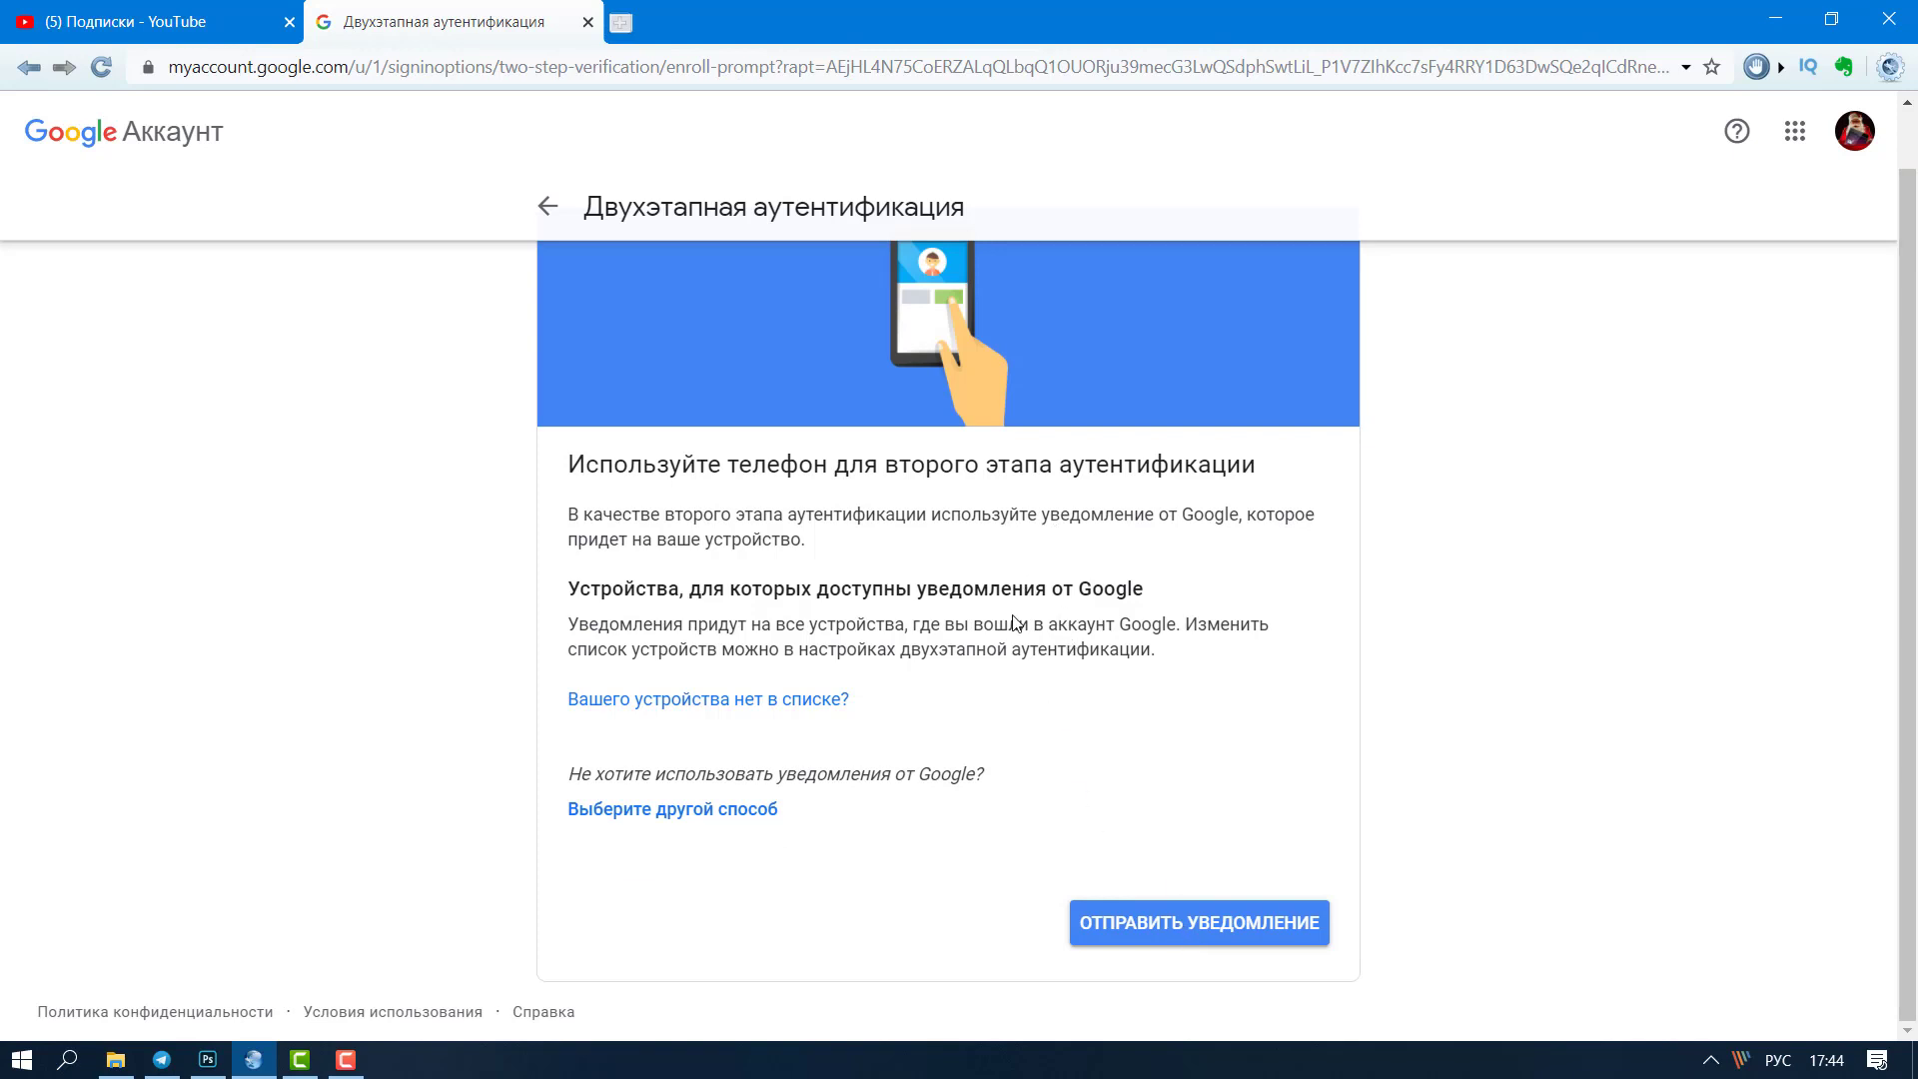
left_click(682, 812, "ctrl+shift")
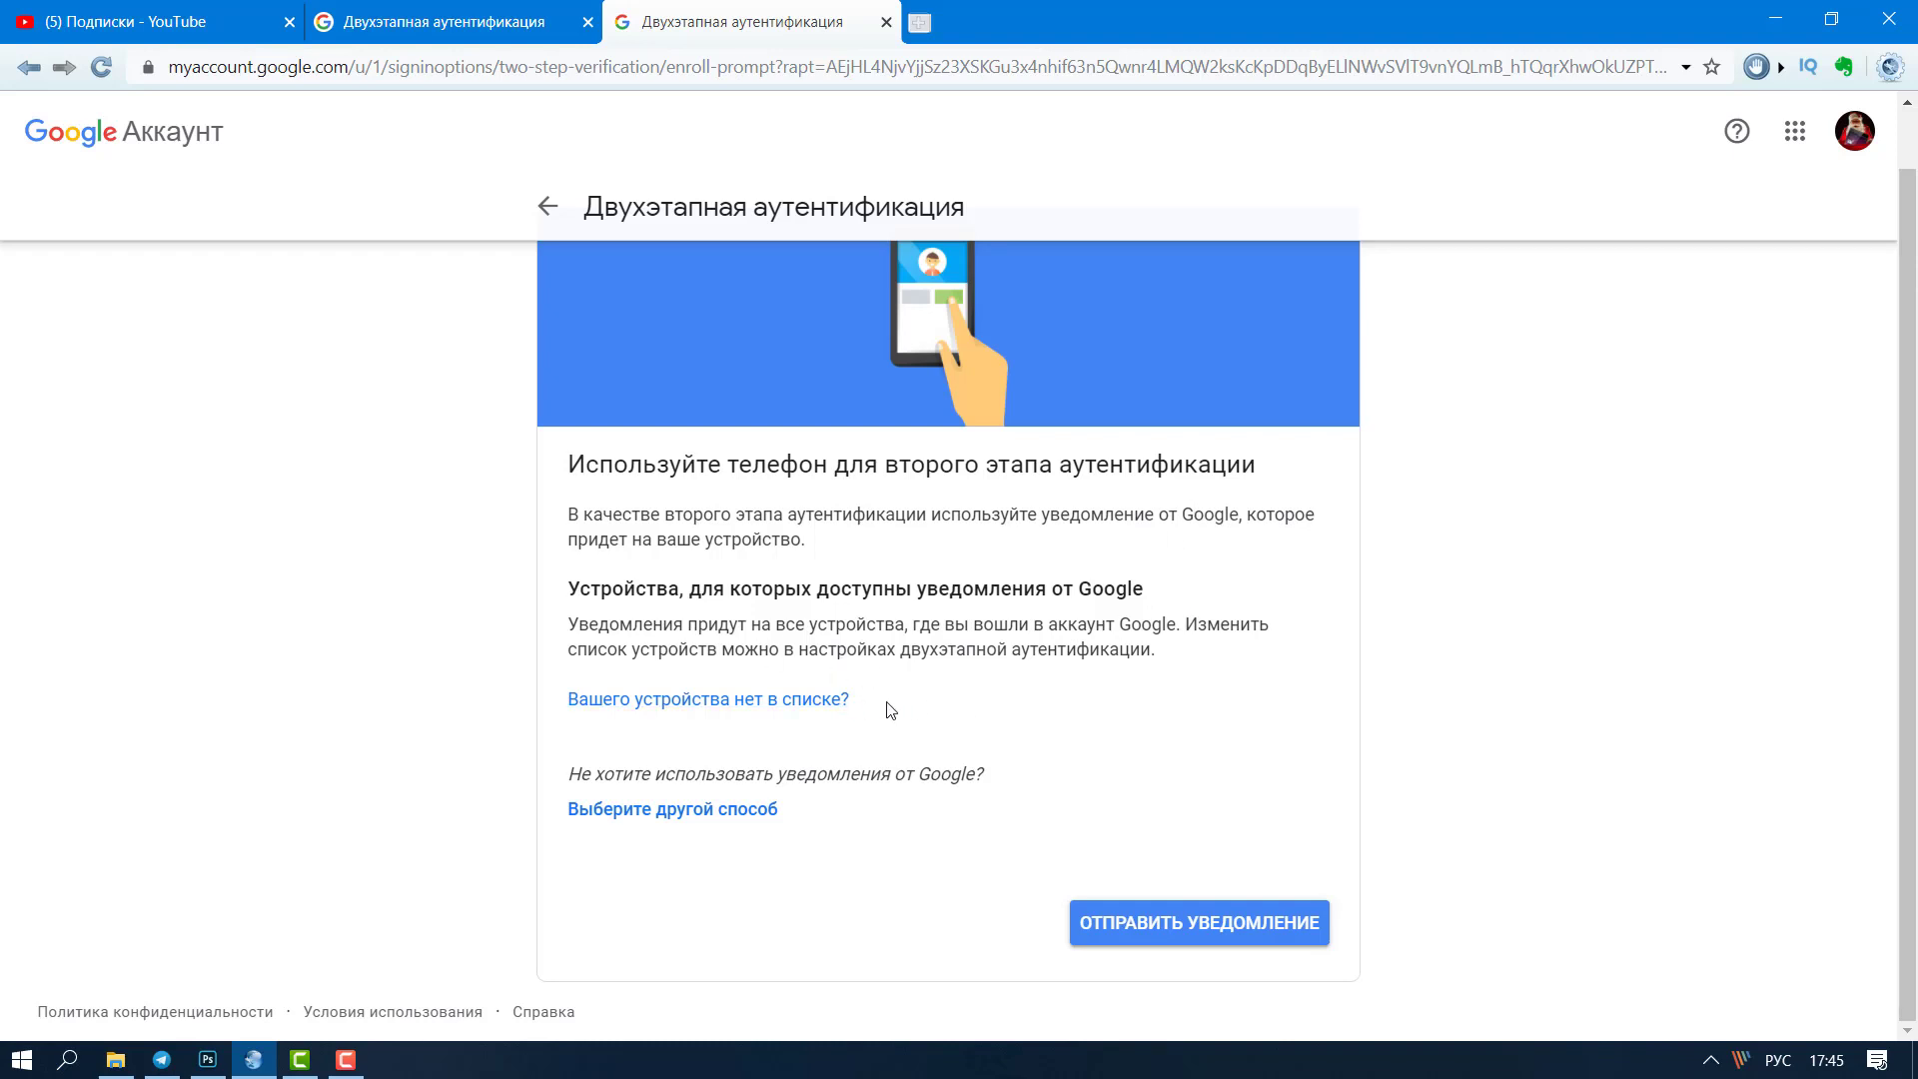
- Return to SMS codes, send a code to the phone, and submit the received verification code
left_click(743, 821)
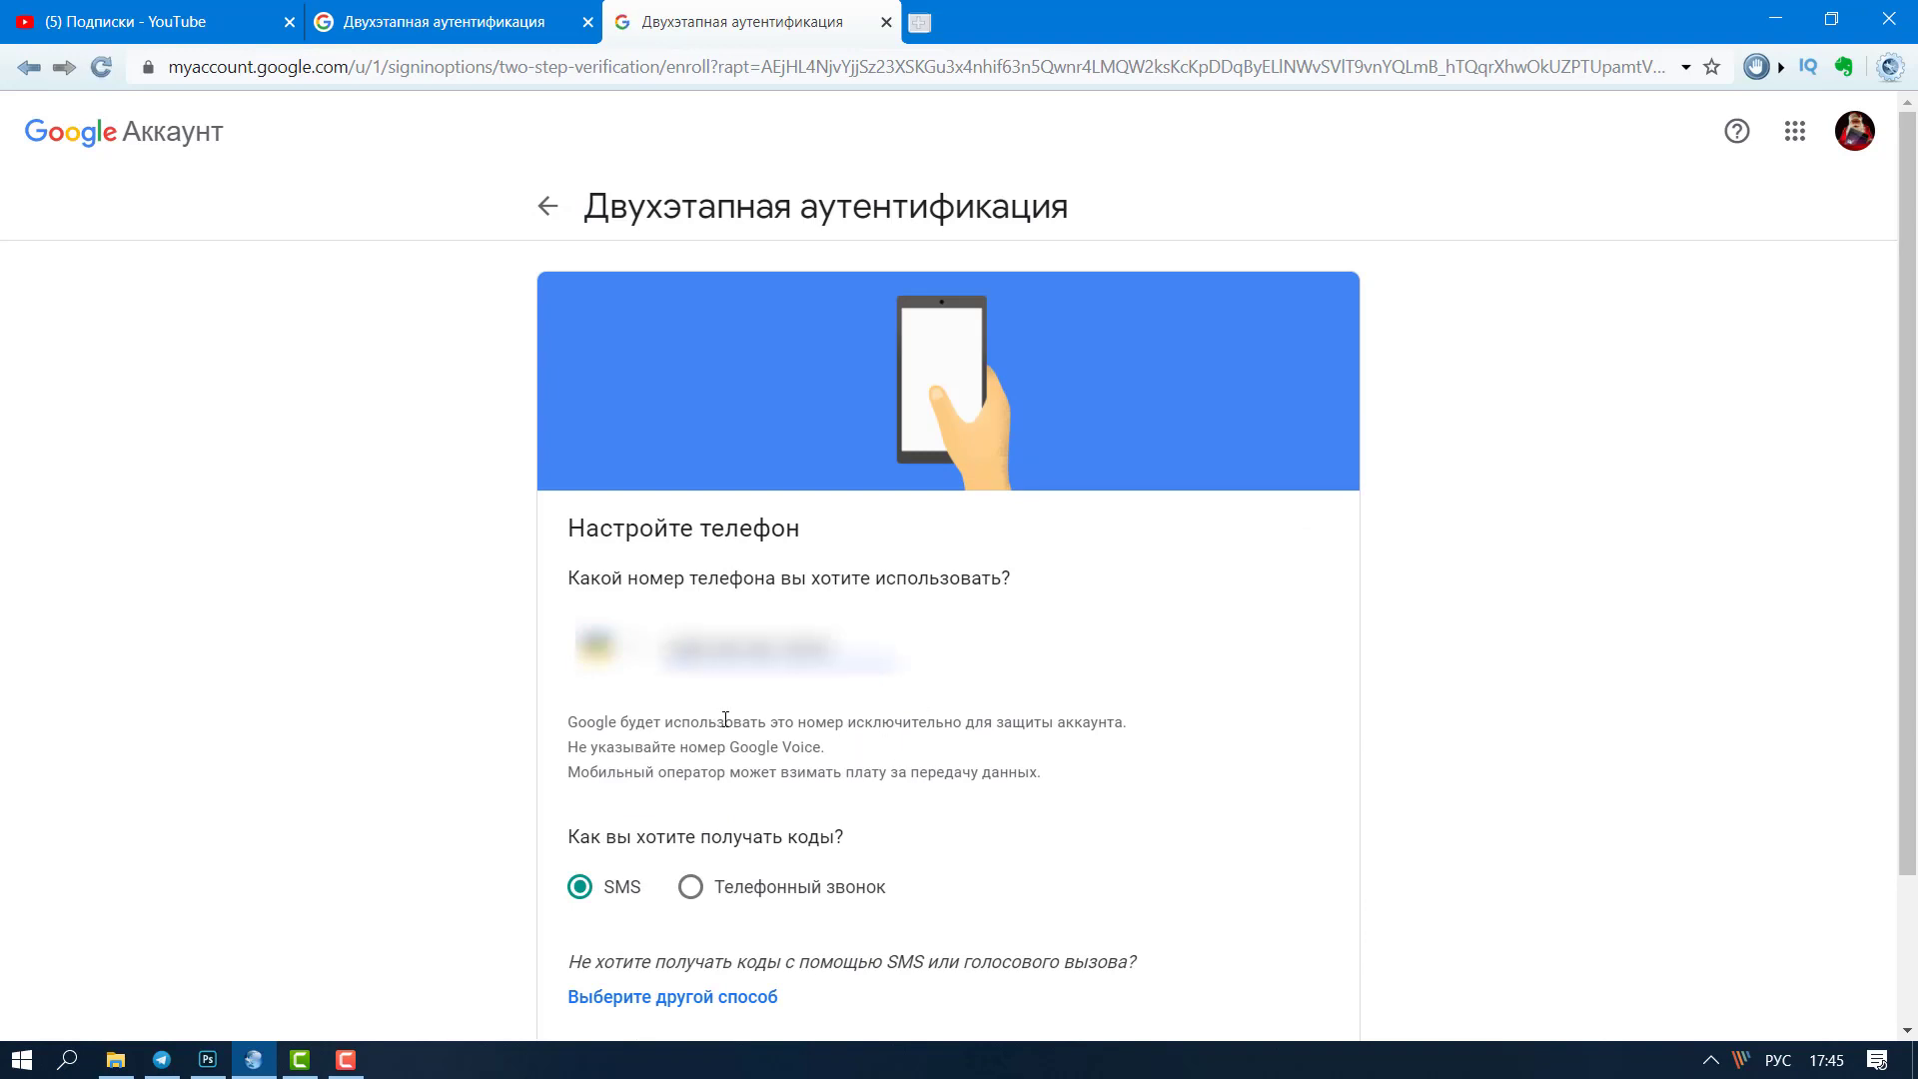
scroll(725, 718, "down", 1)
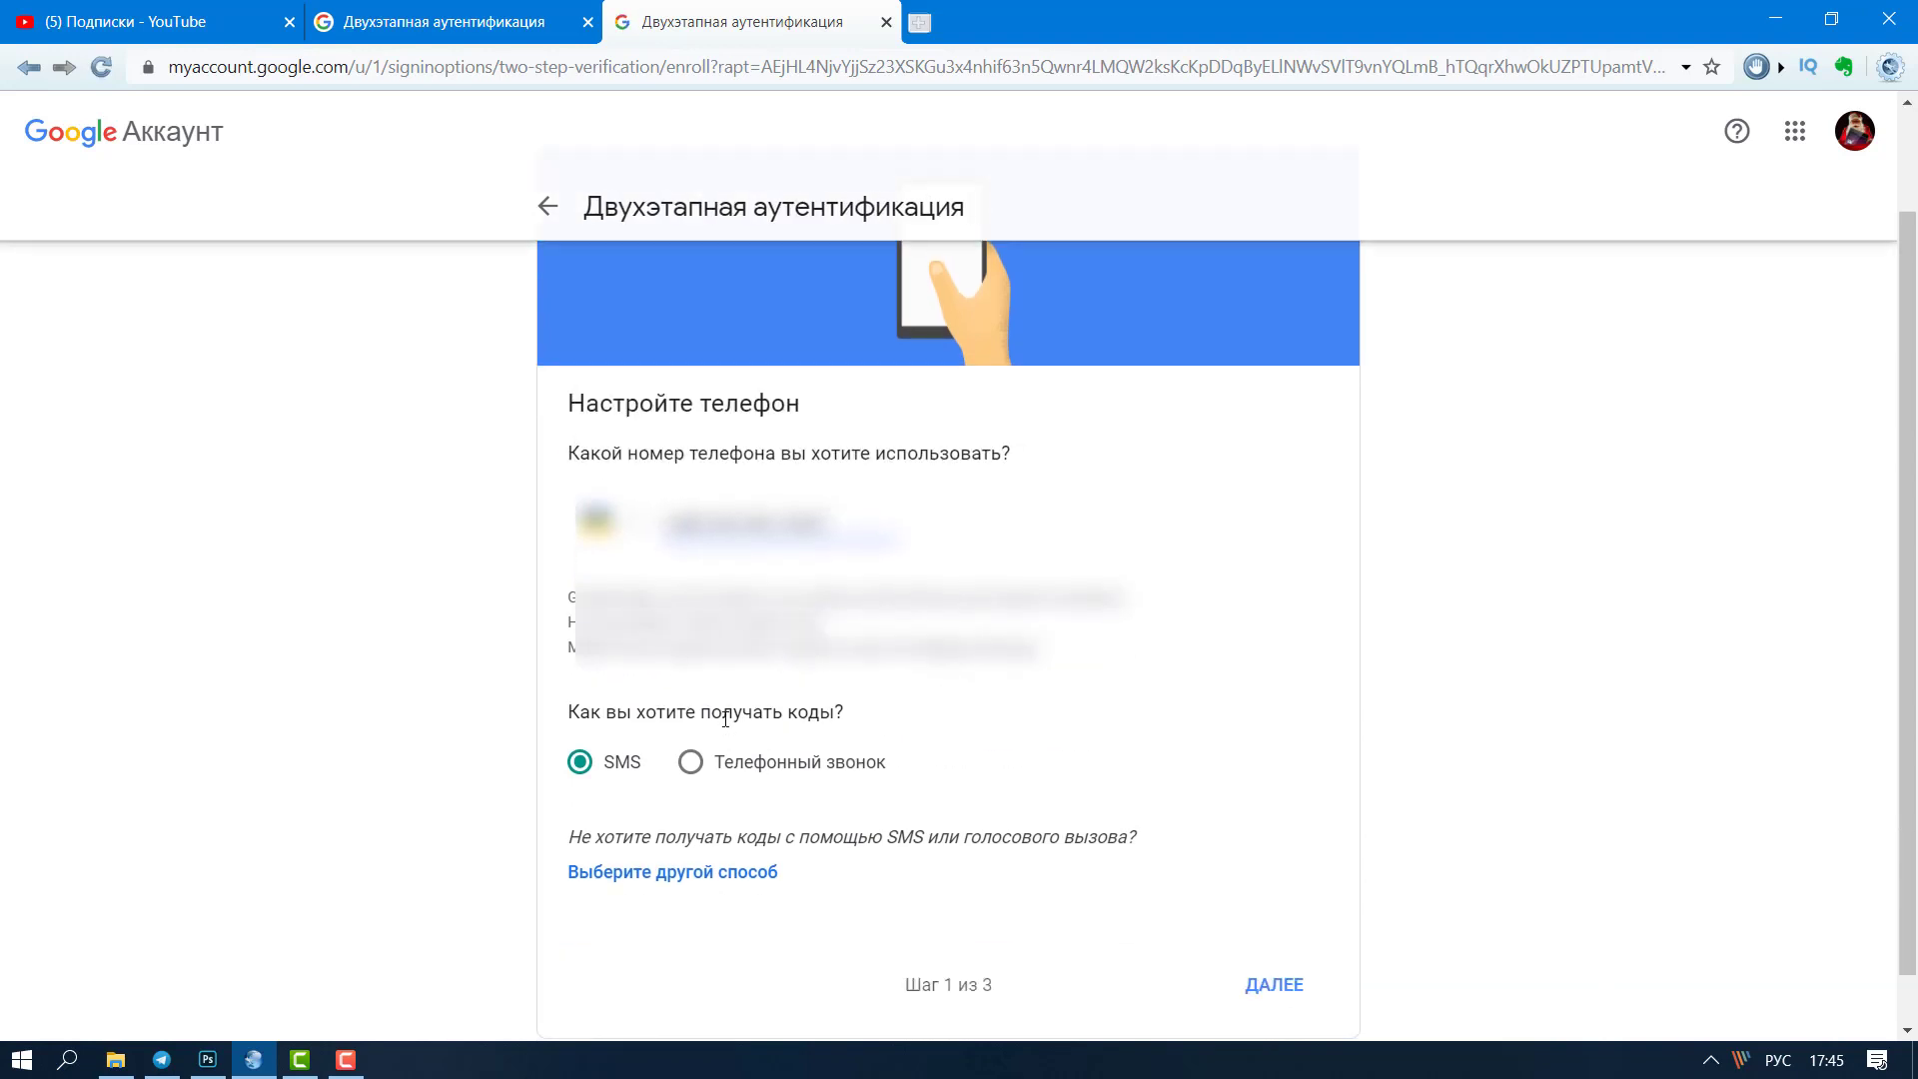
left_click(1261, 985)
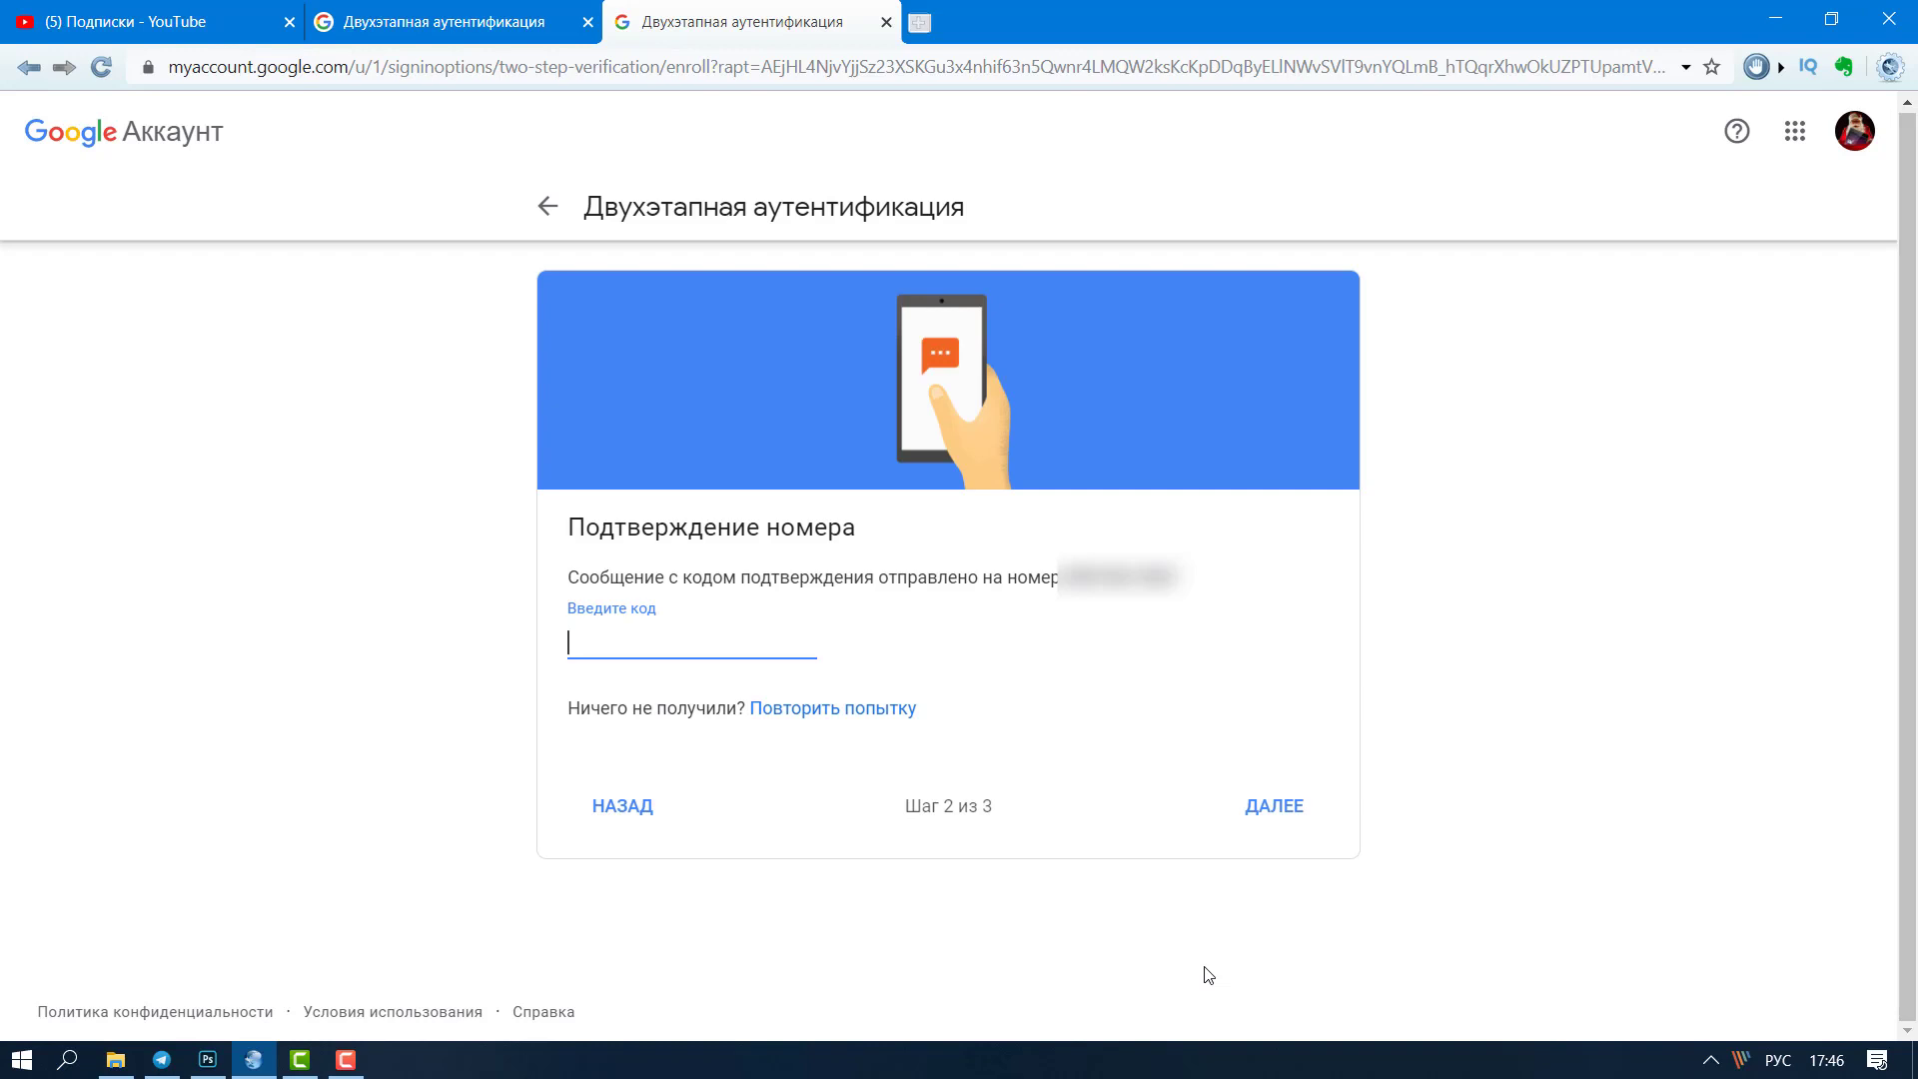
left_click(664, 651)
left_click(1274, 806)
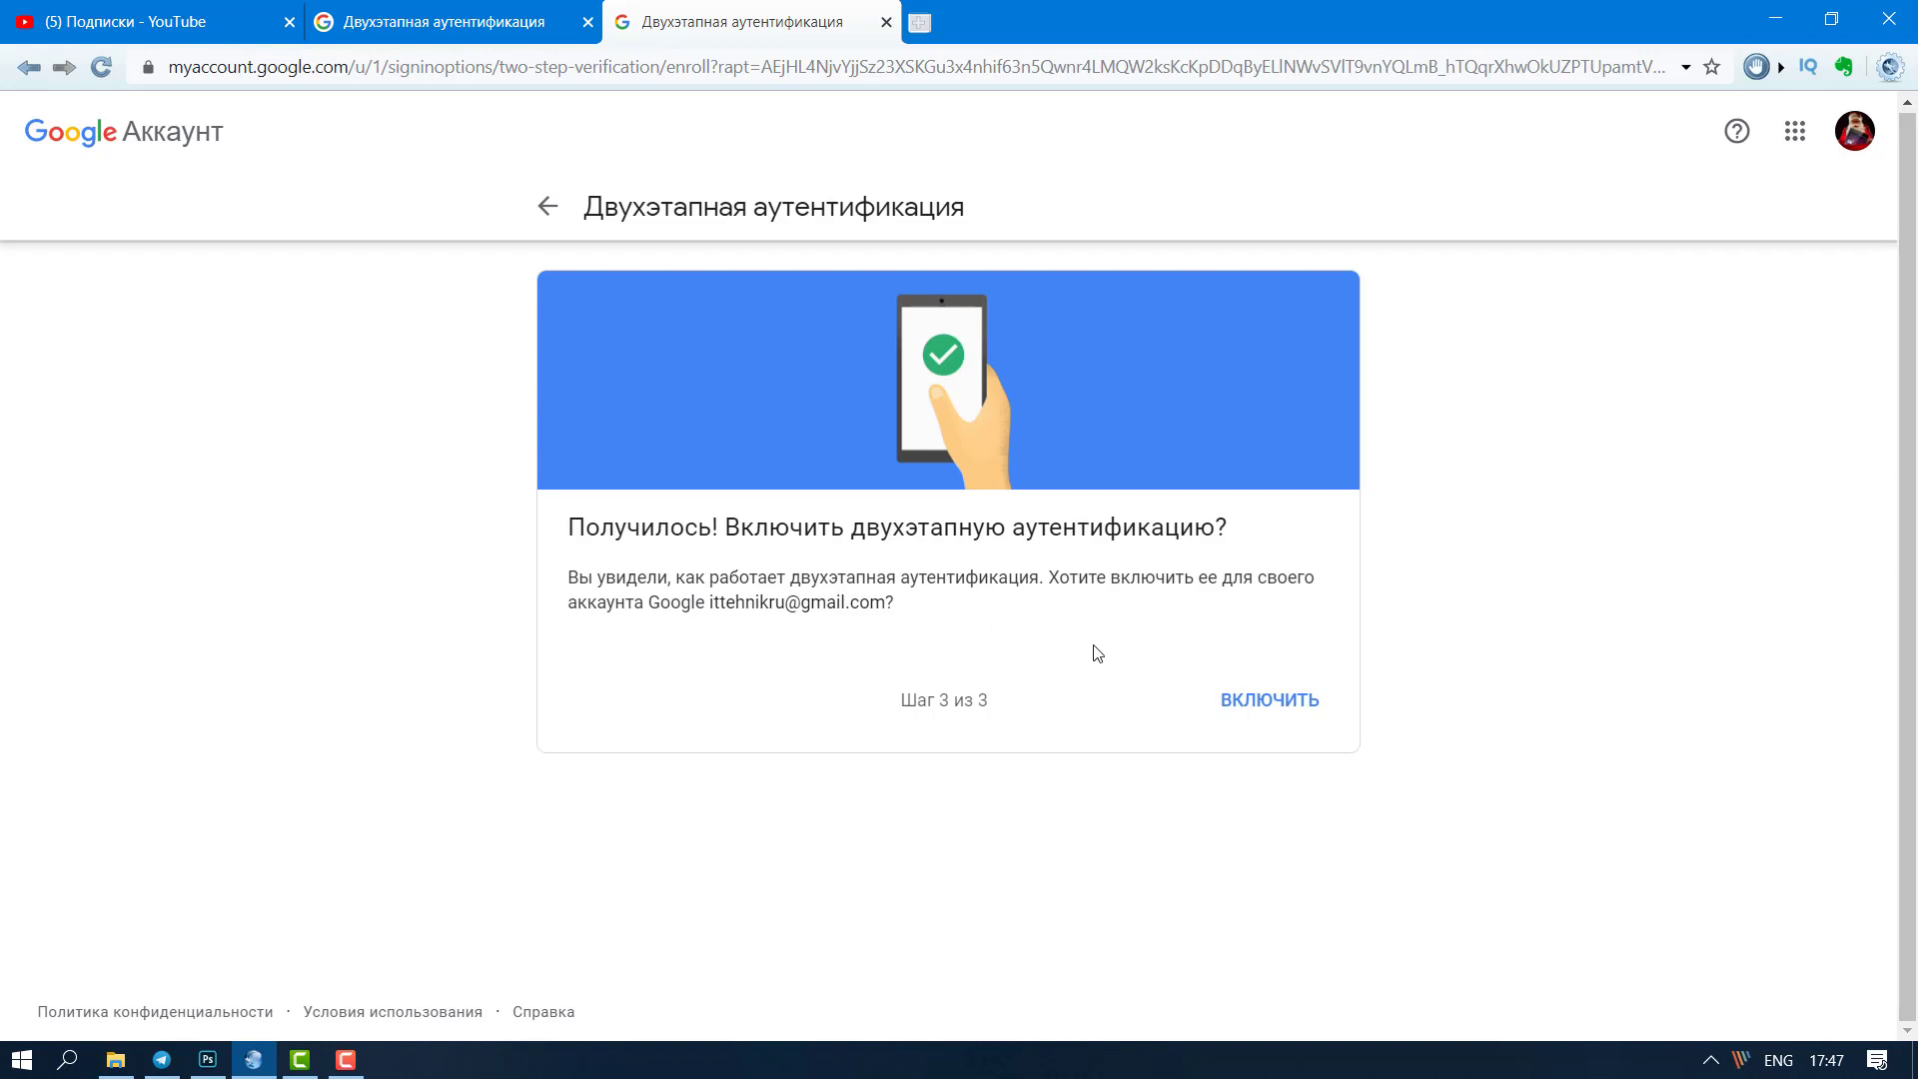
- Confirm ВКЛЮЧИТЬ to switch on two-step verification with SMS as the default method
left_click(1247, 713)
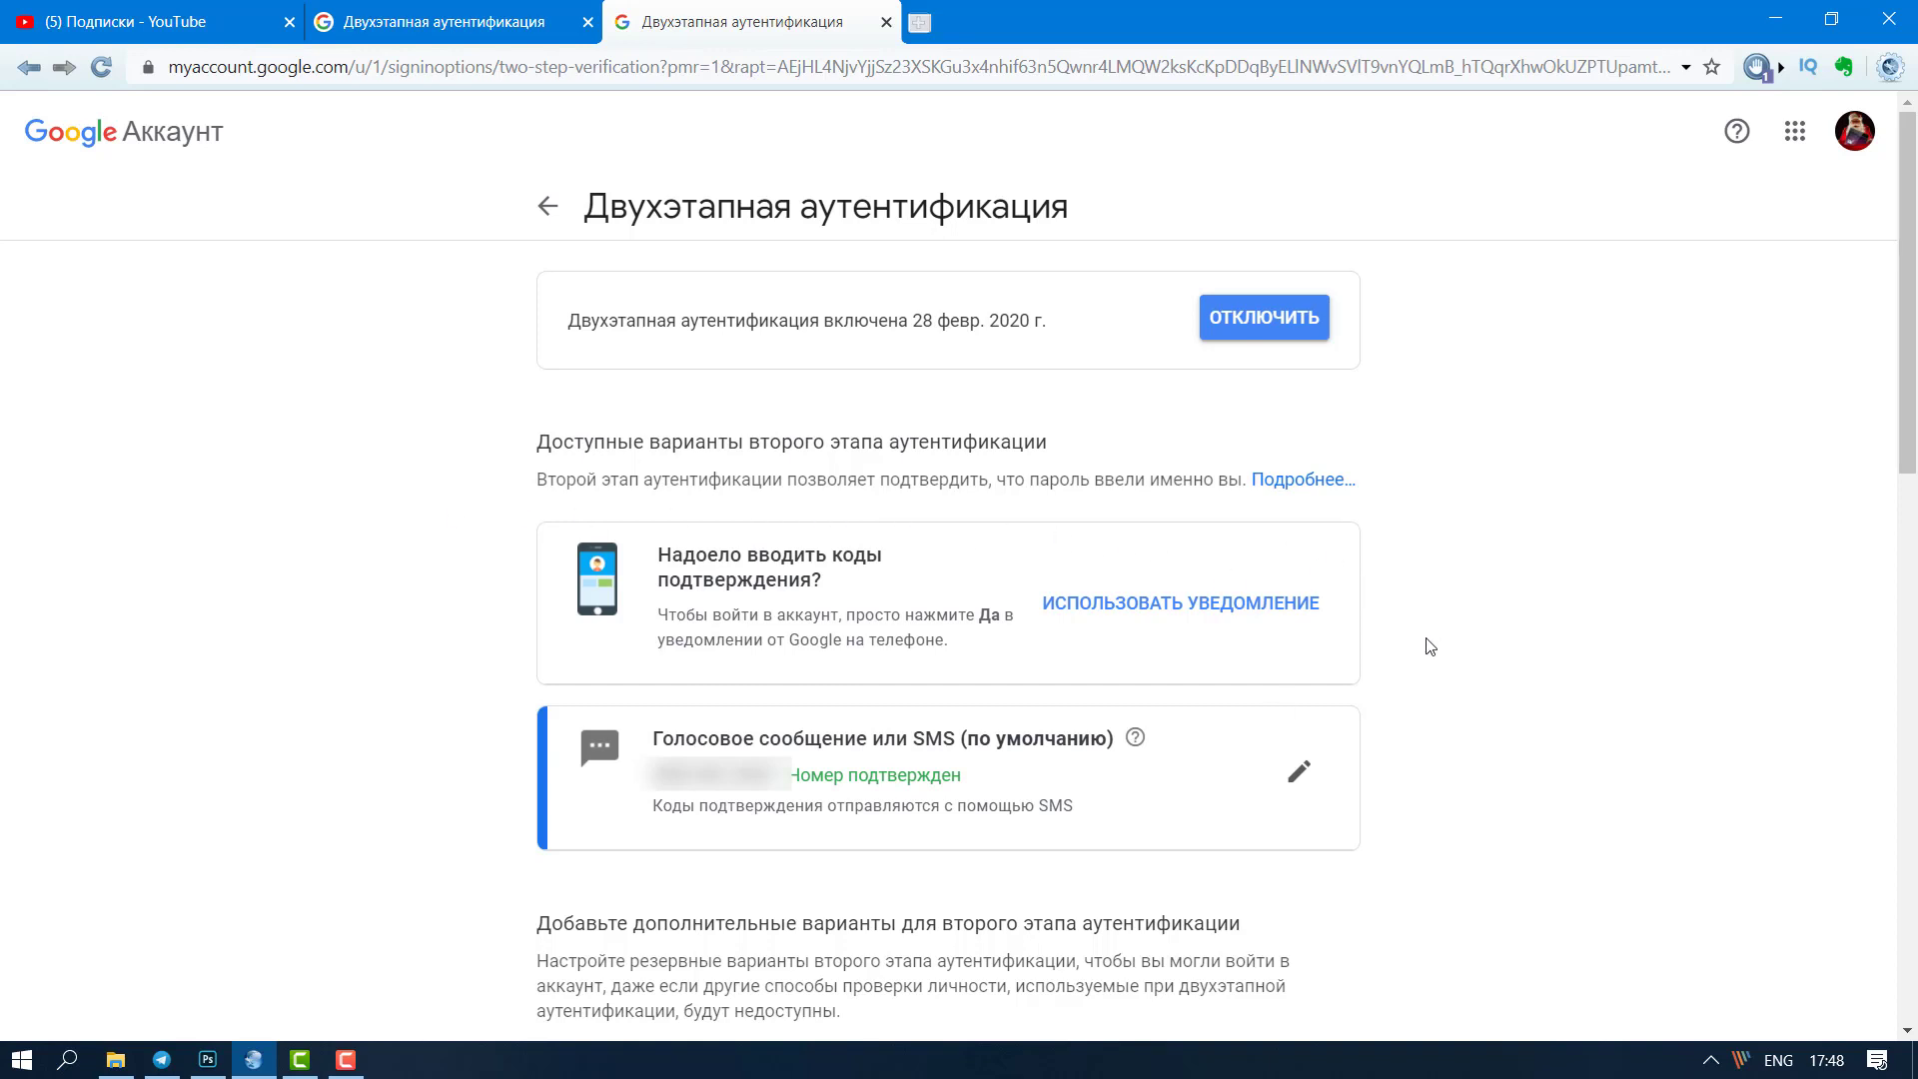
scroll(1431, 647, "down", 6)
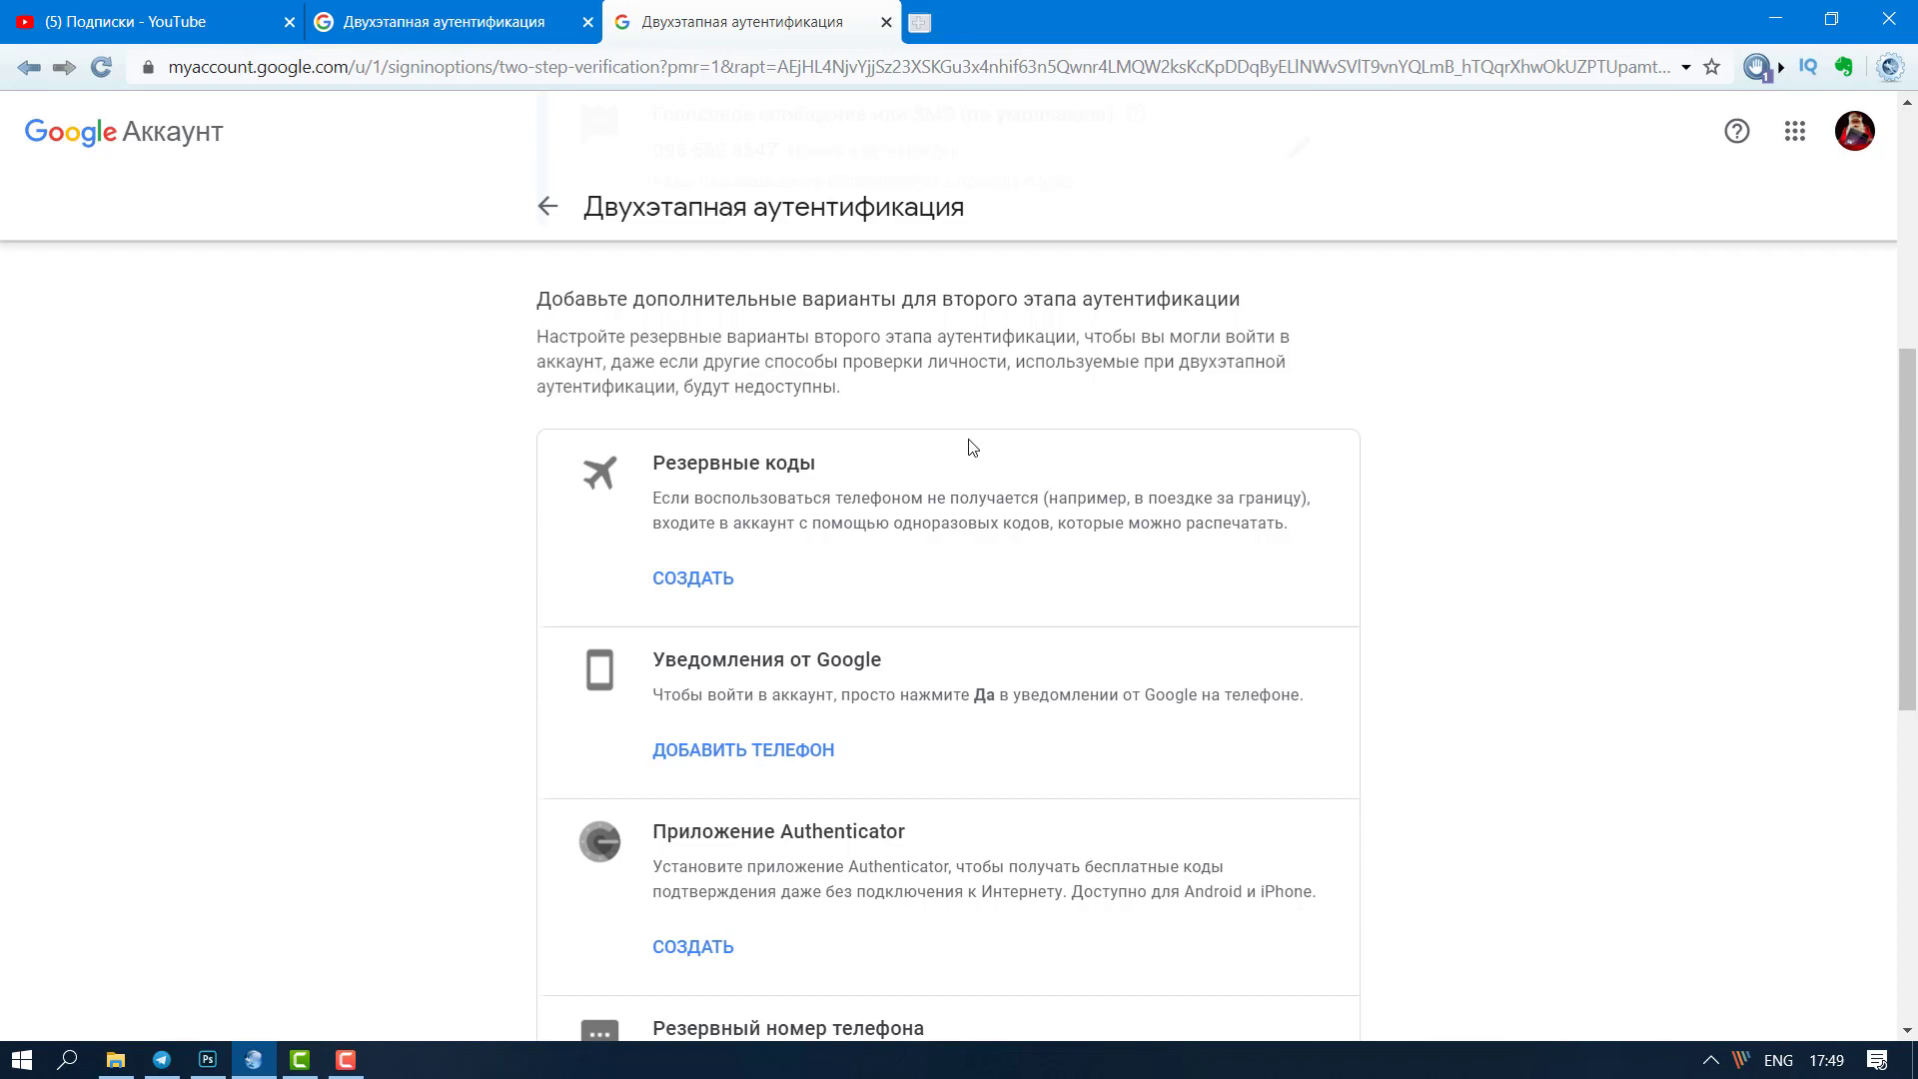
scroll(885, 727, "down", 3)
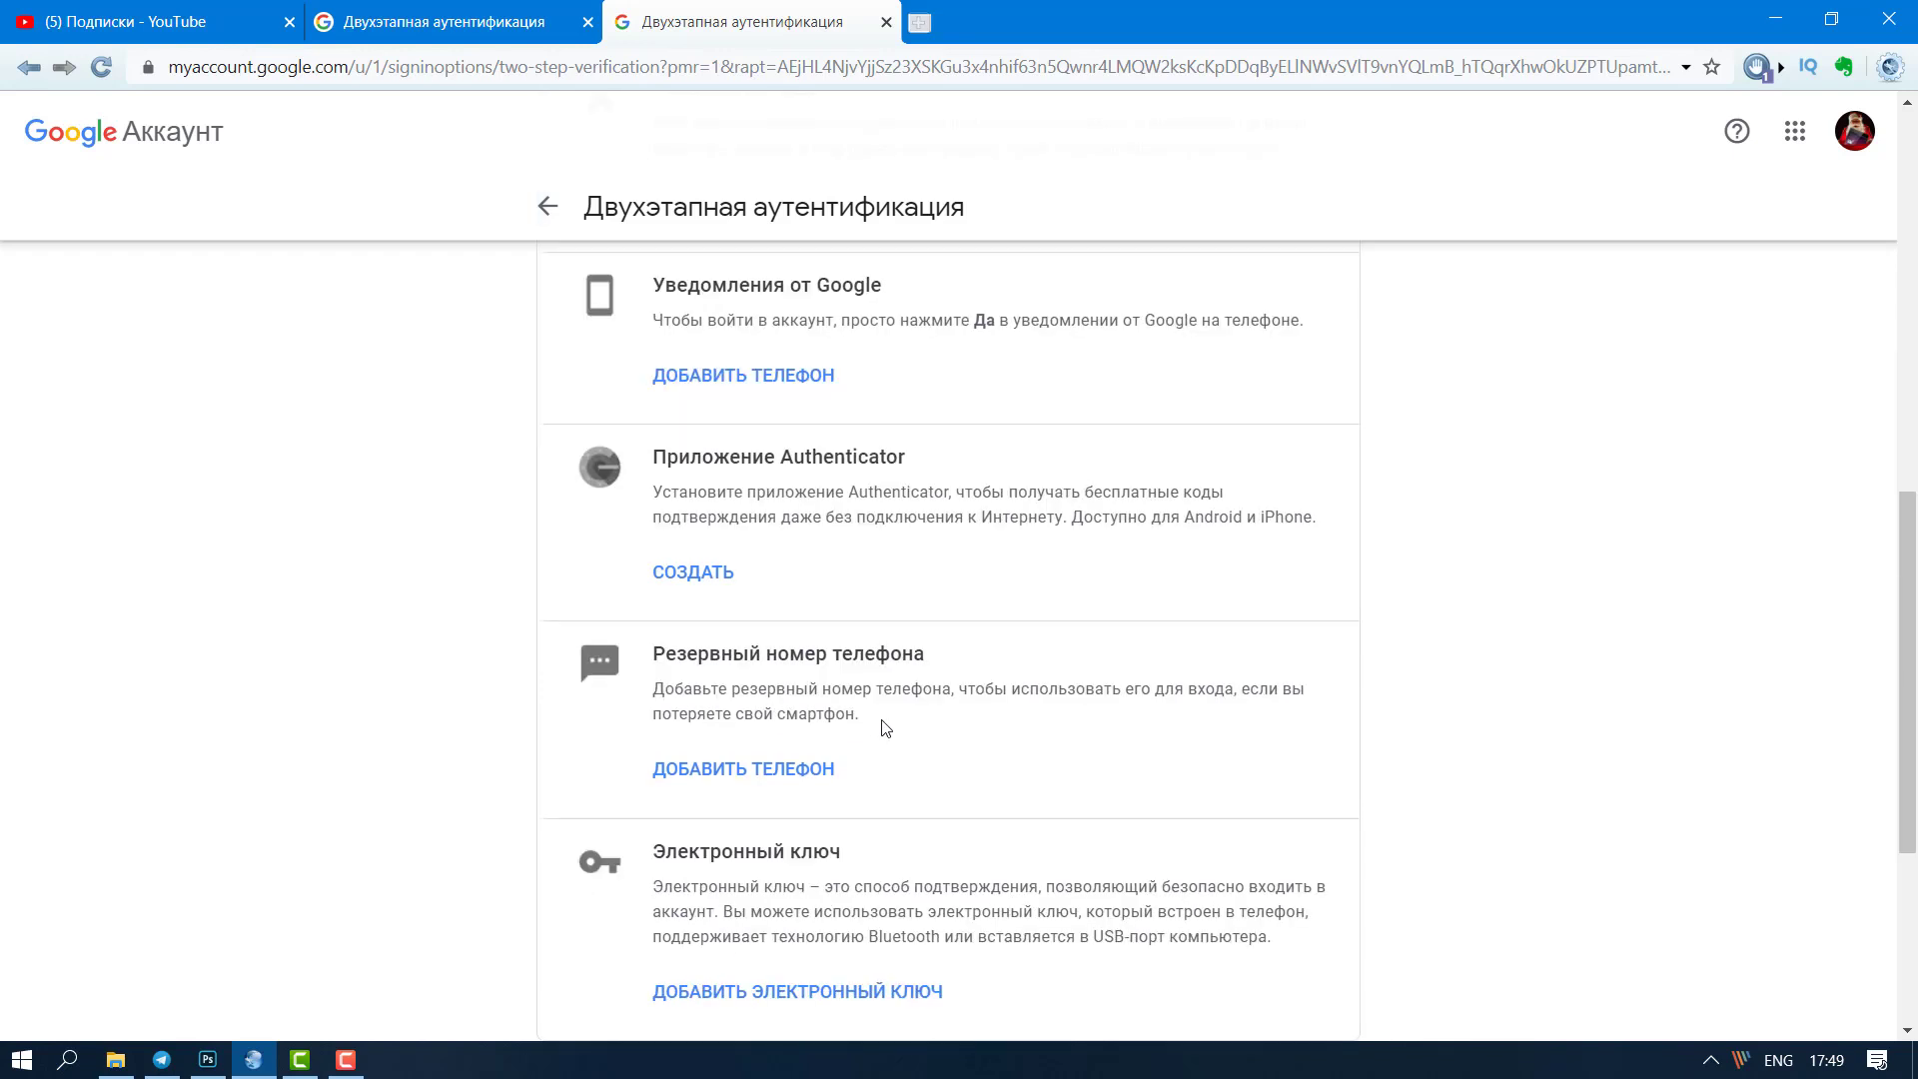
scroll(887, 733, "up", 3)
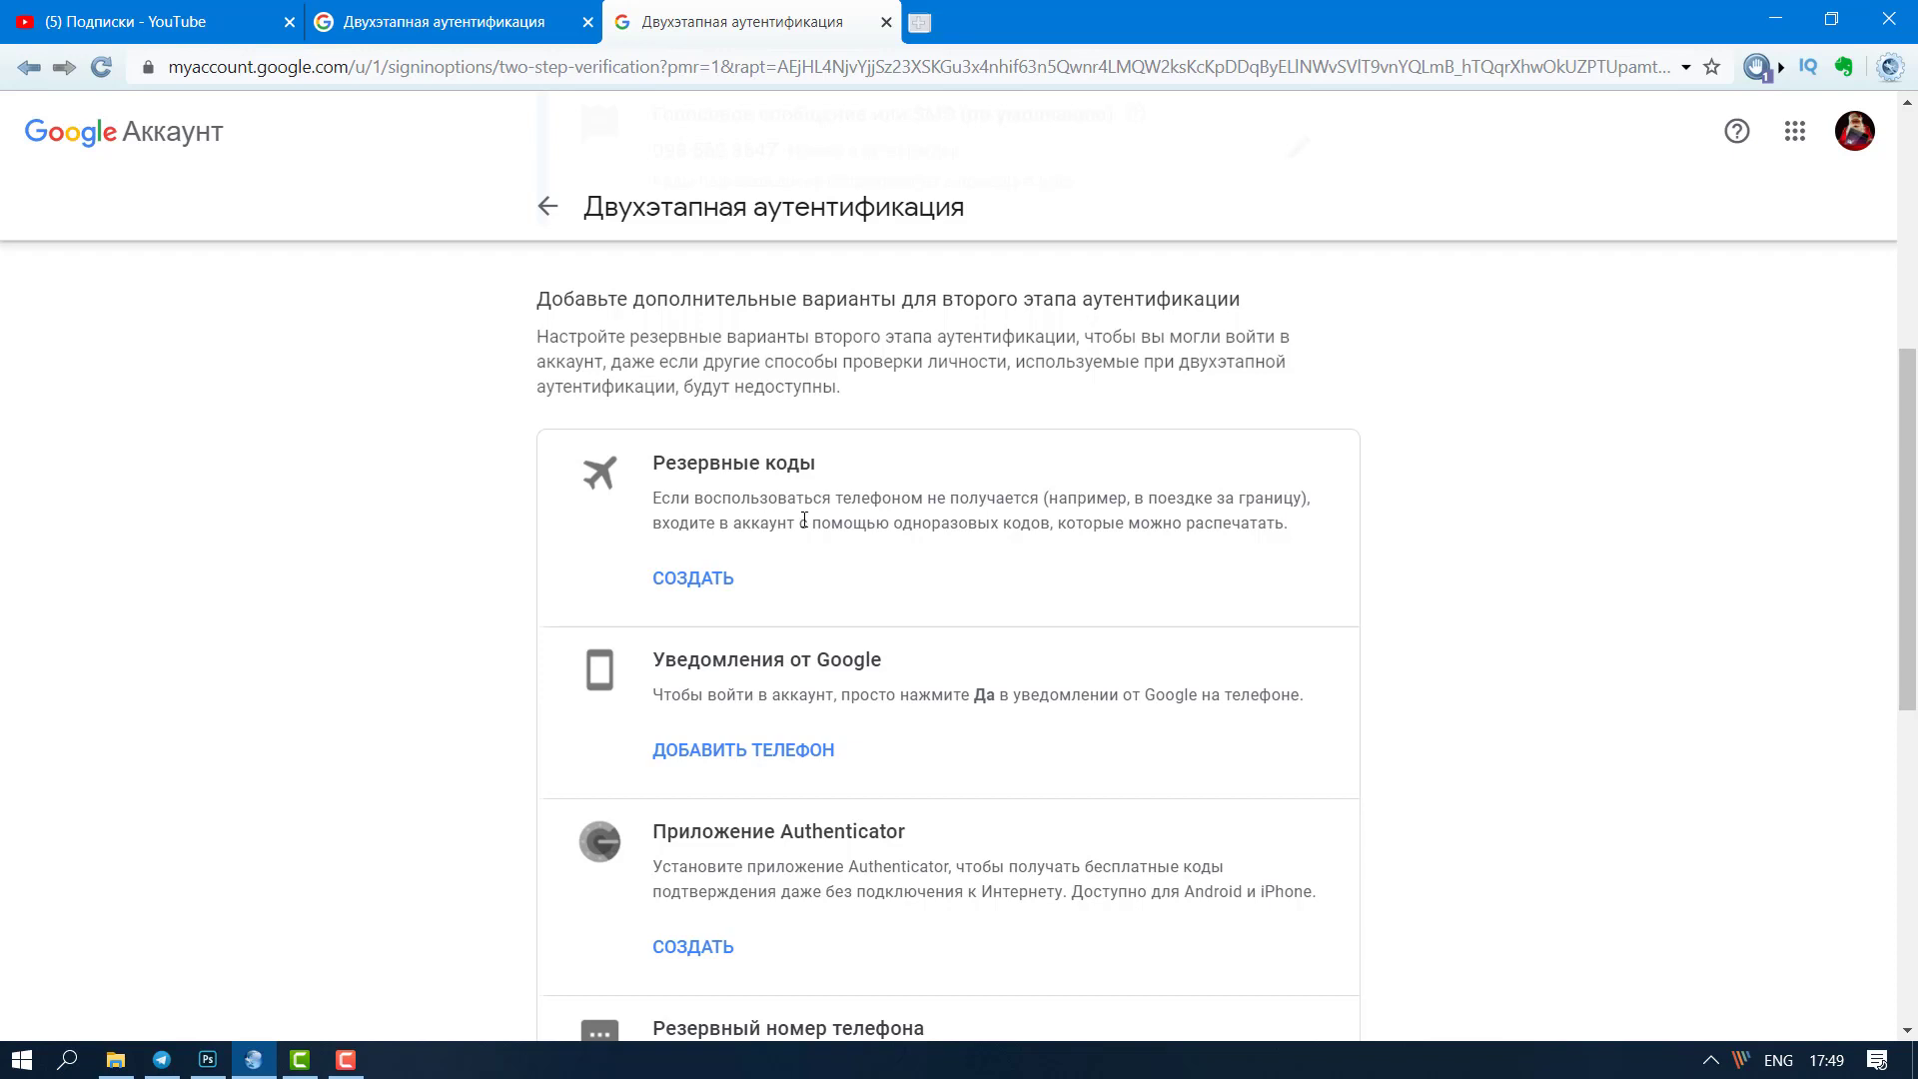
scroll(962, 523, "down", 4)
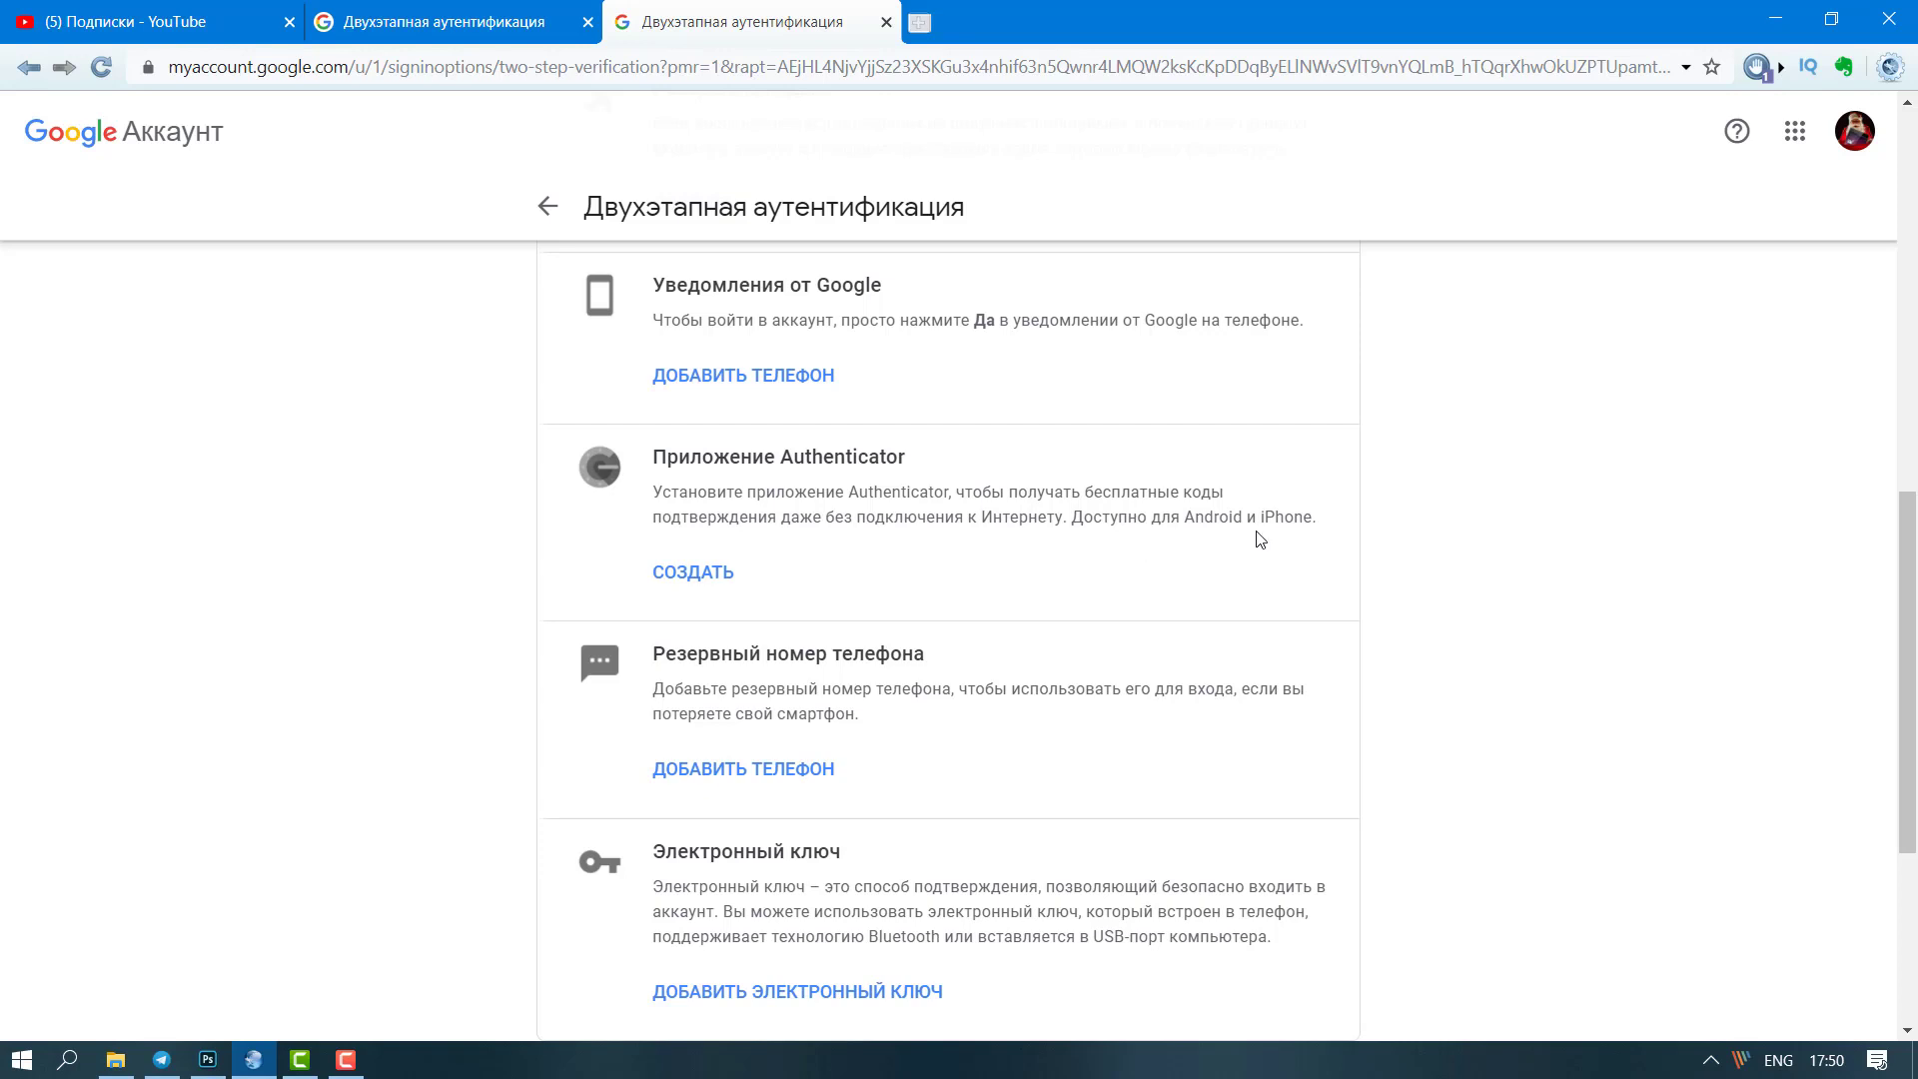
scroll(1257, 542, "down", 4)
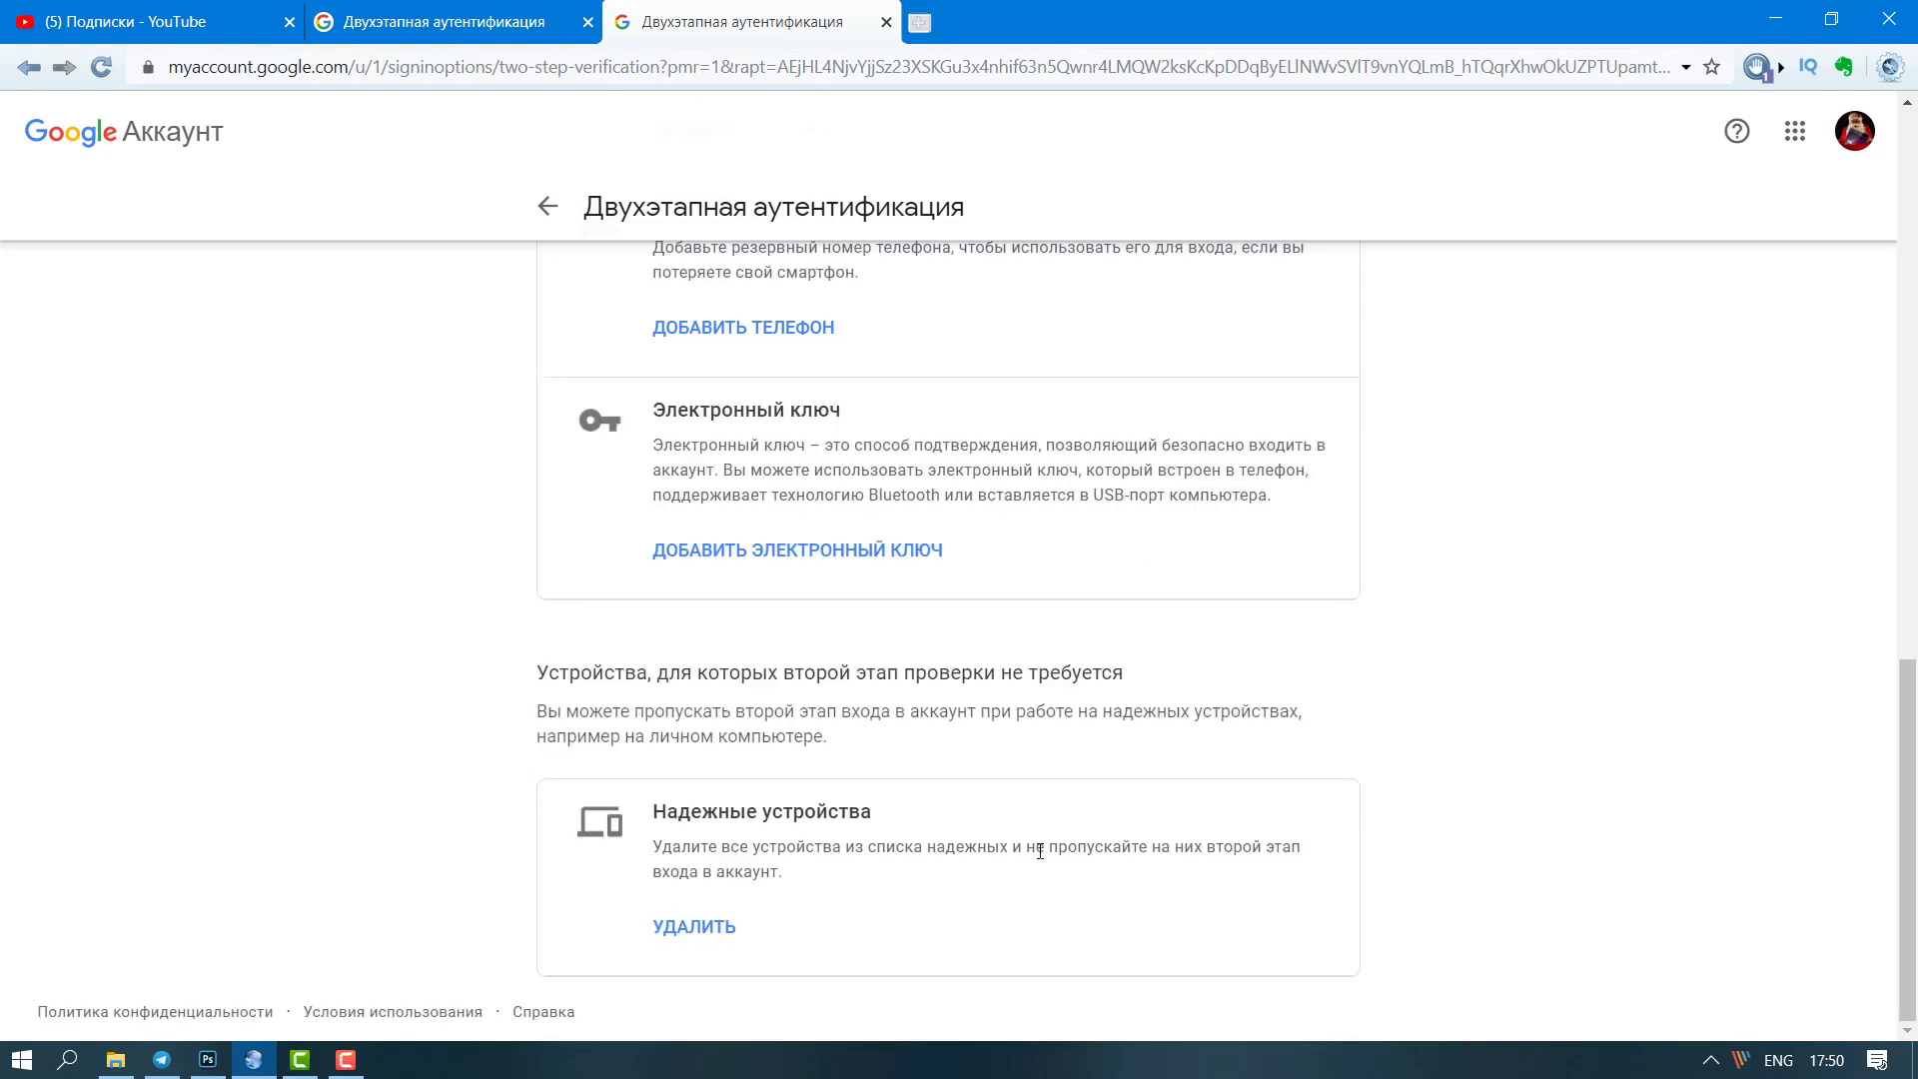